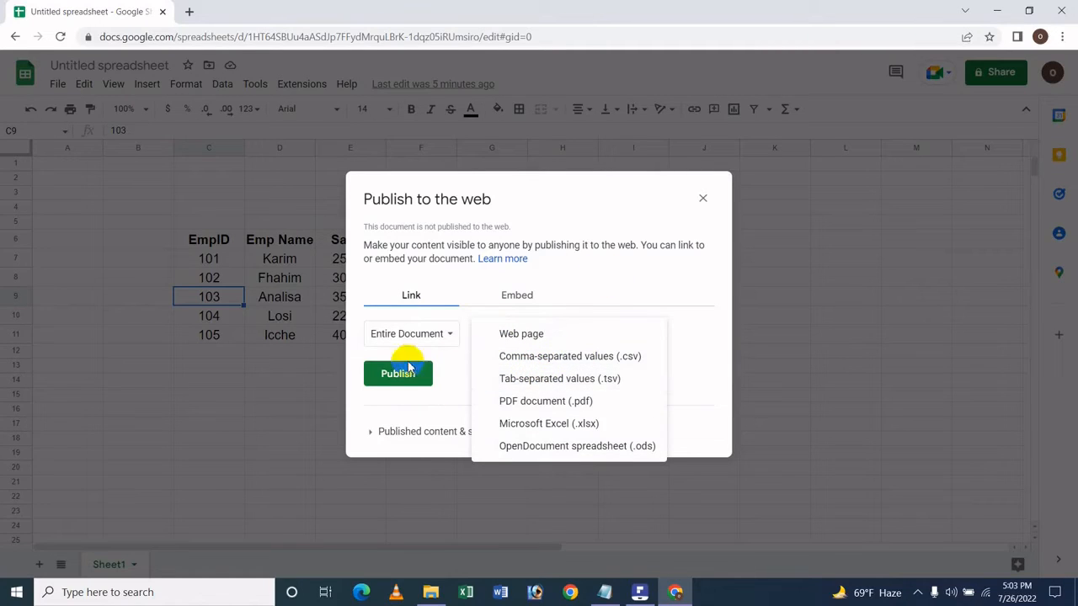
# - Publish the entire document to the web as a web page and copy the published link
pyautogui.click(392, 383)
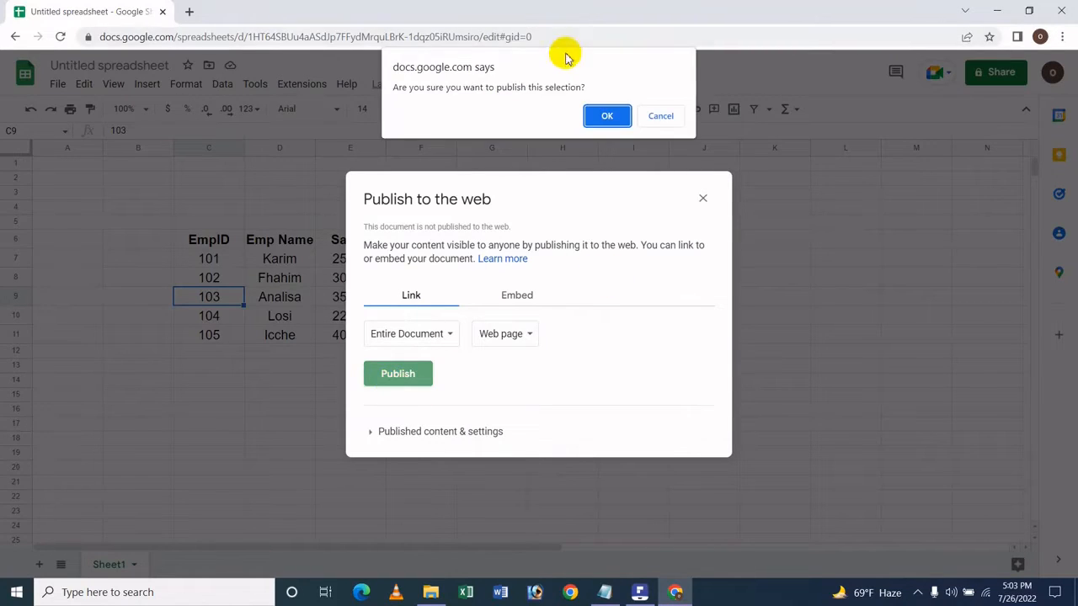
pyautogui.click(606, 118)
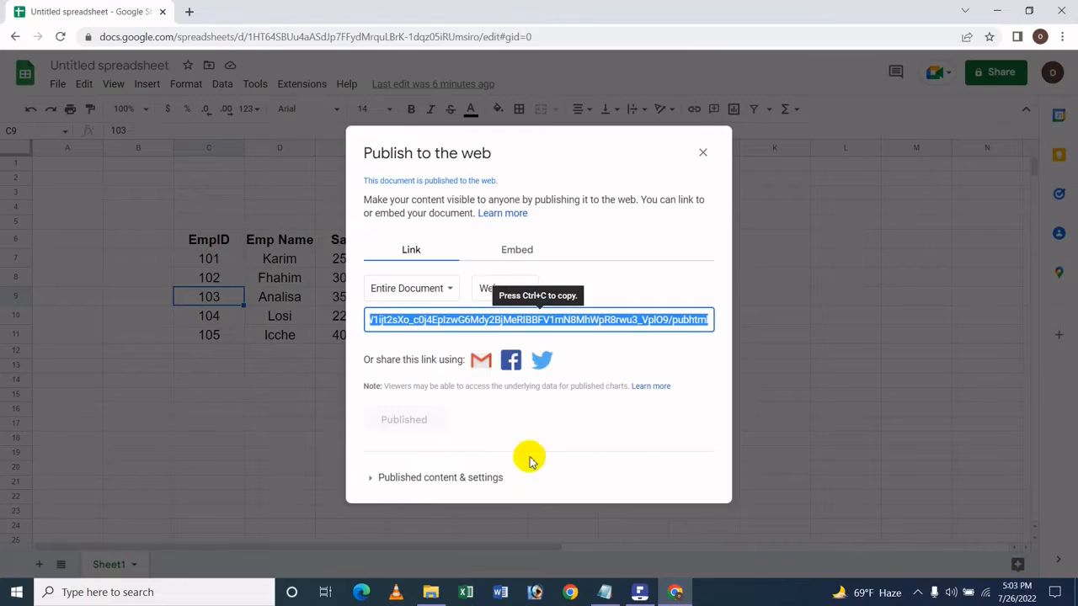
pyautogui.hotkey('ctrl', 'c')
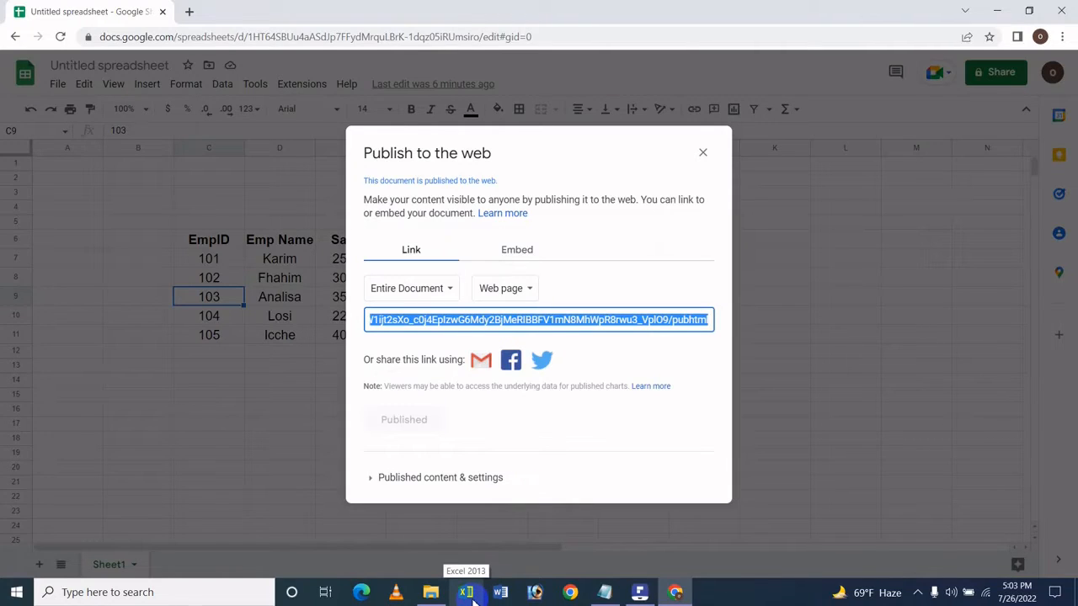
# - Switch to Excel, create a blank workbook and dismiss the Office activation wizard
pyautogui.click(470, 594)
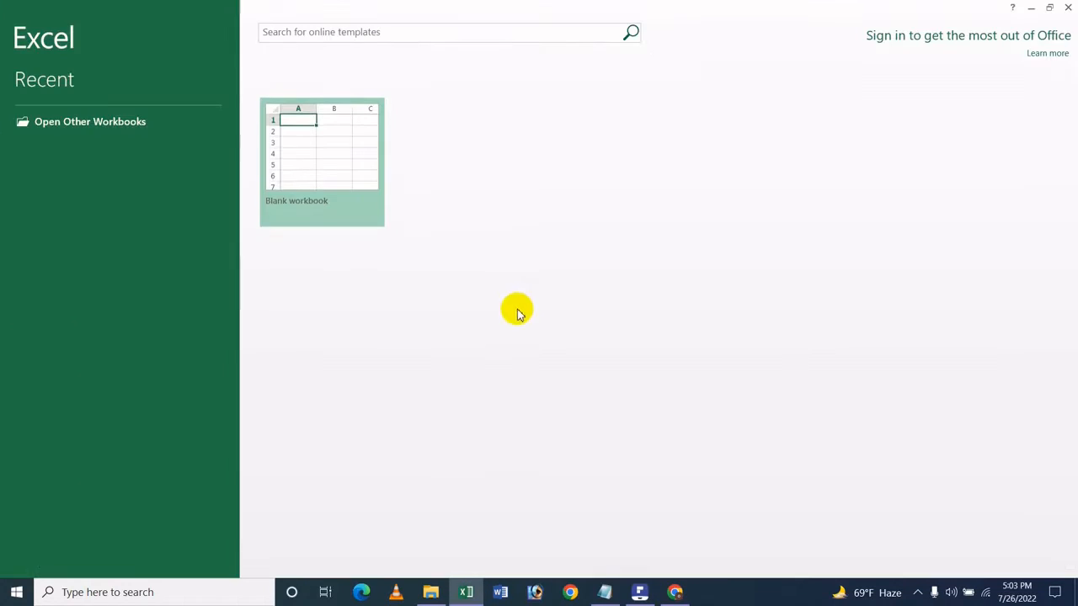
pyautogui.click(339, 199)
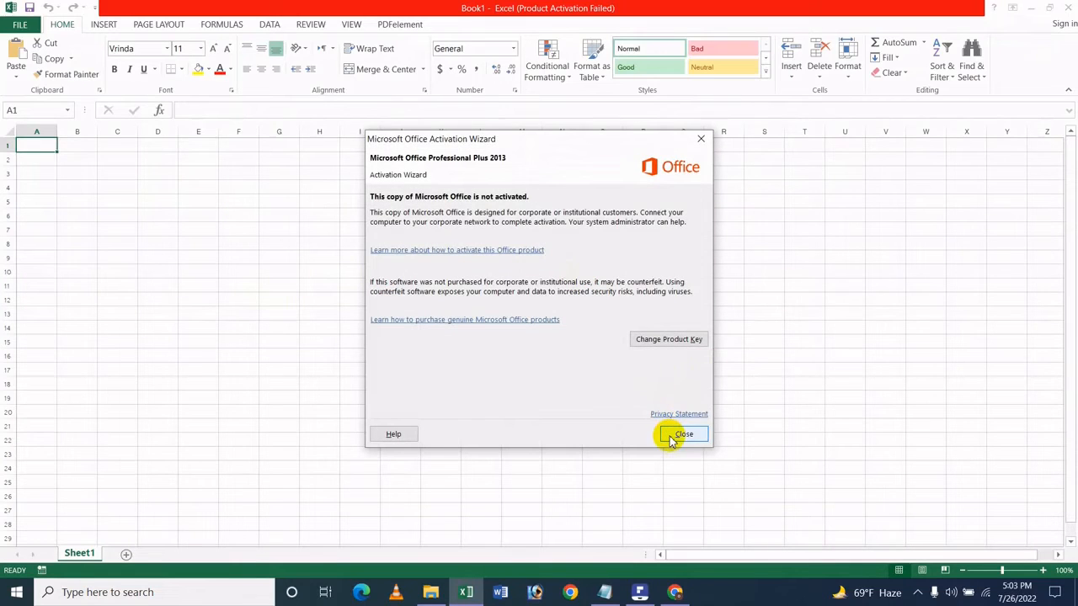
pyautogui.click(681, 435)
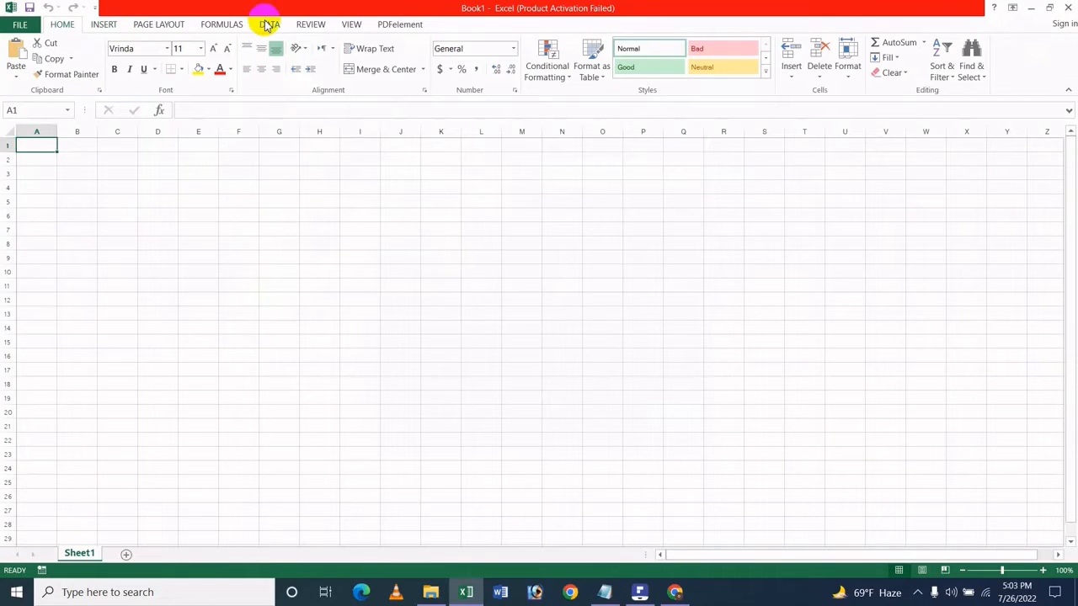
# - Load the copied link of the published spreadsheet in a new web query and dismiss the script error
pyautogui.click(268, 24)
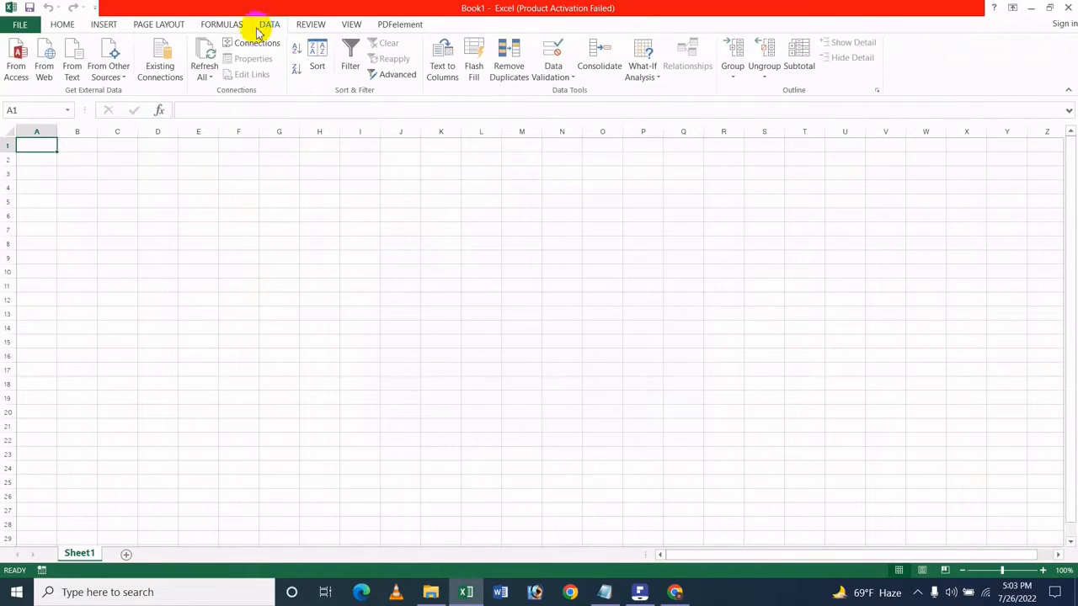
pyautogui.click(42, 79)
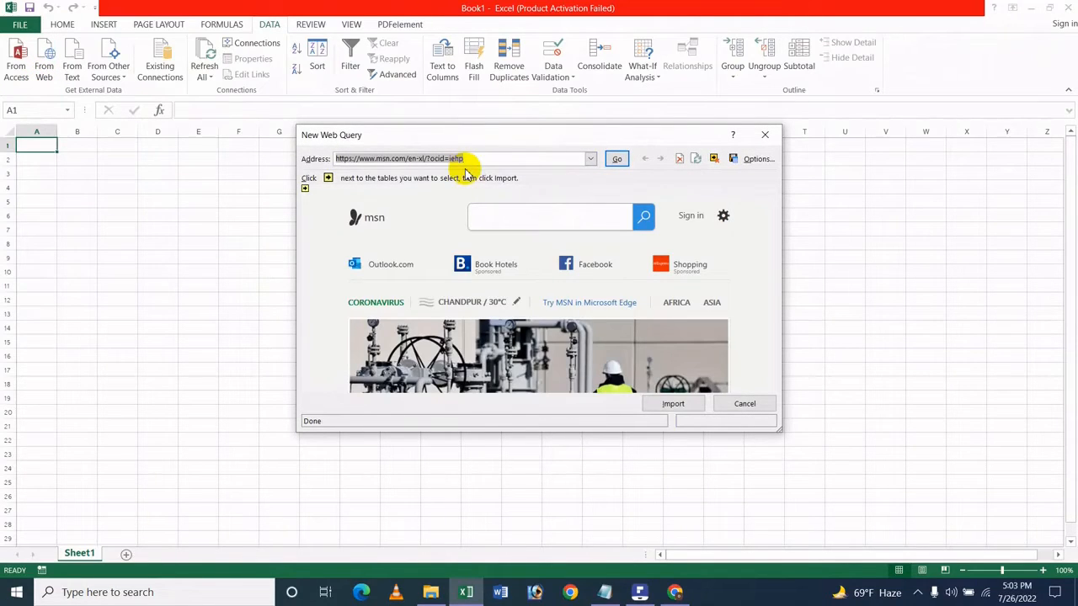
pyautogui.press('BackSpace')
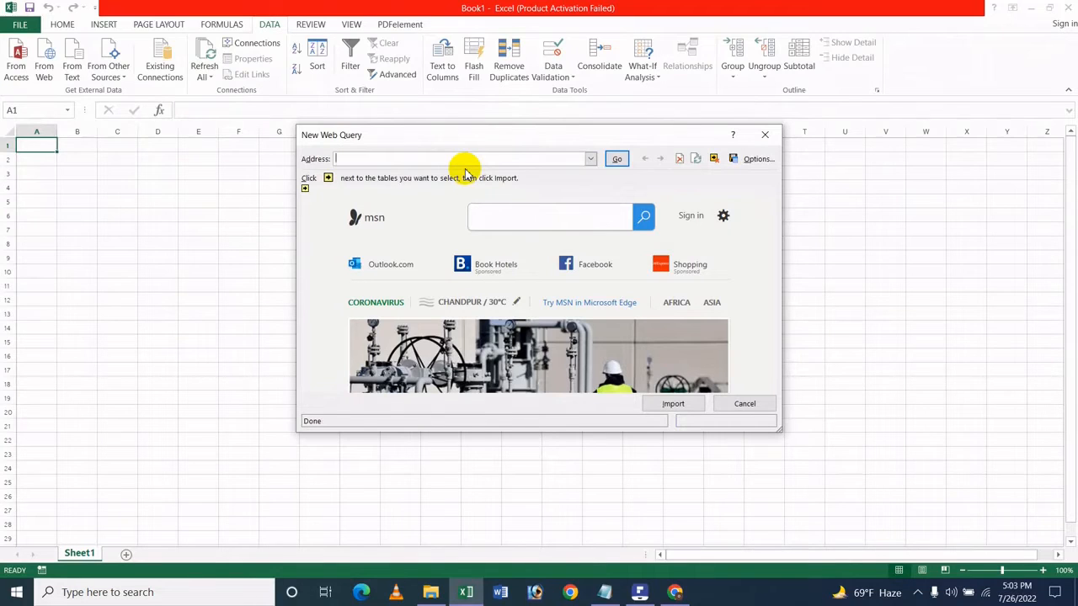
pyautogui.hotkey('ctrl', 'v')
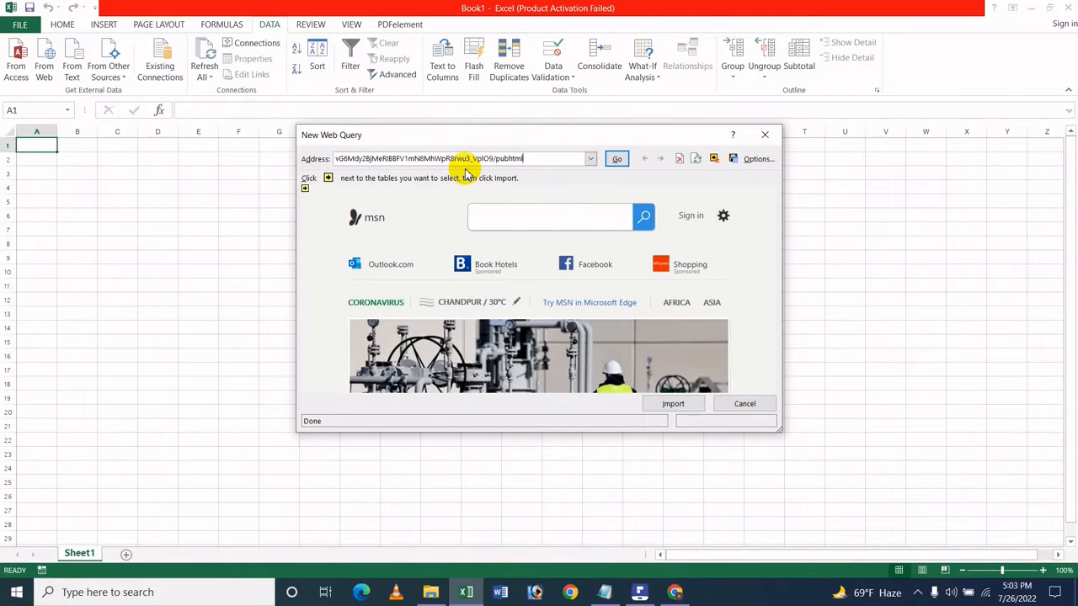
pyautogui.press('Return')
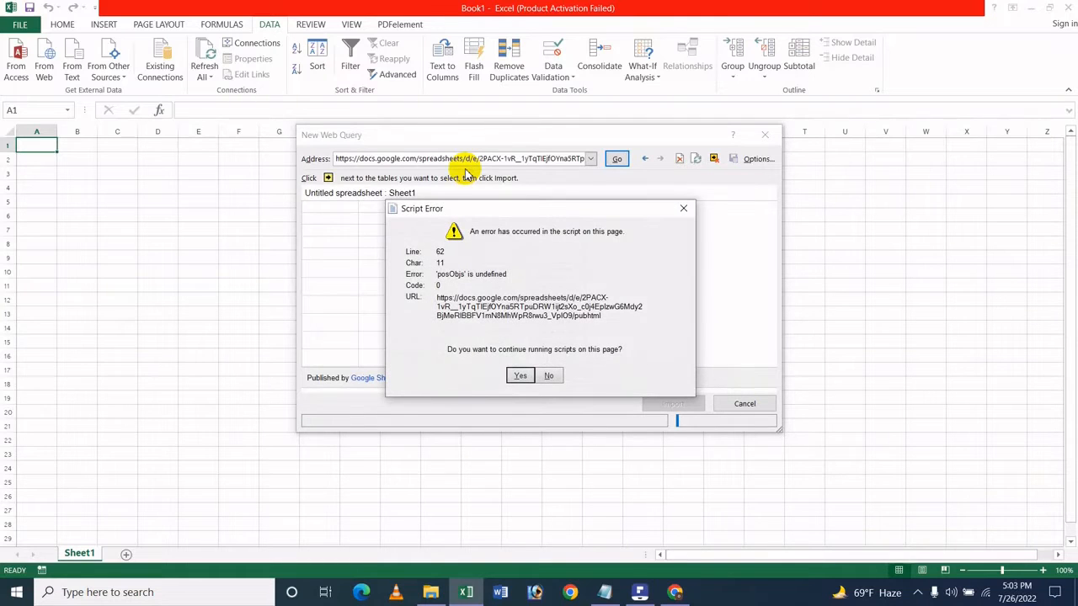
pyautogui.click(680, 208)
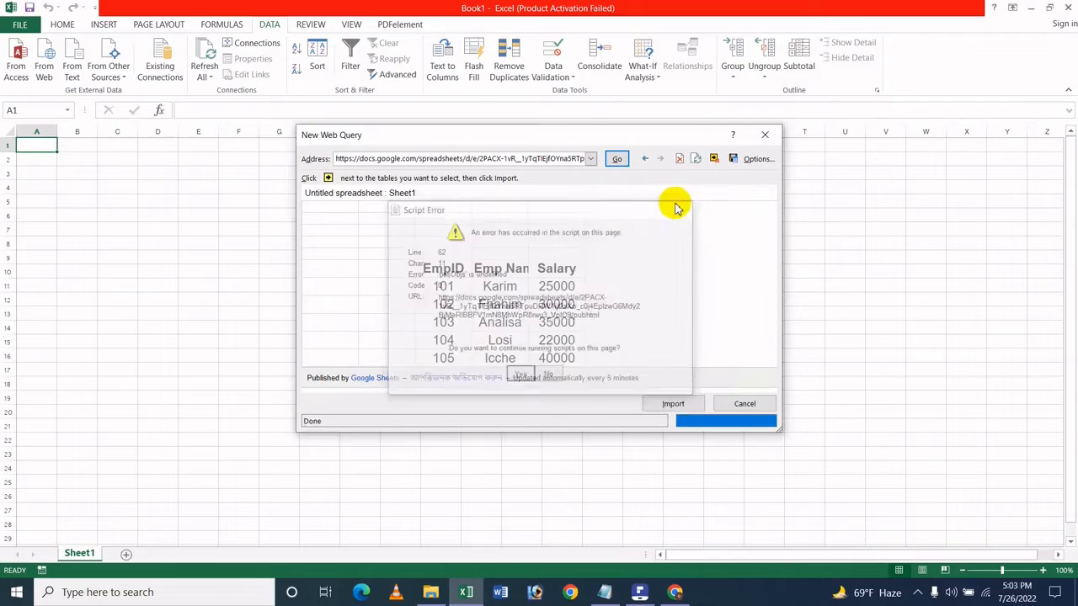
# - Import the queried page's data into the existing worksheet, starting at cell A1
pyautogui.click(673, 405)
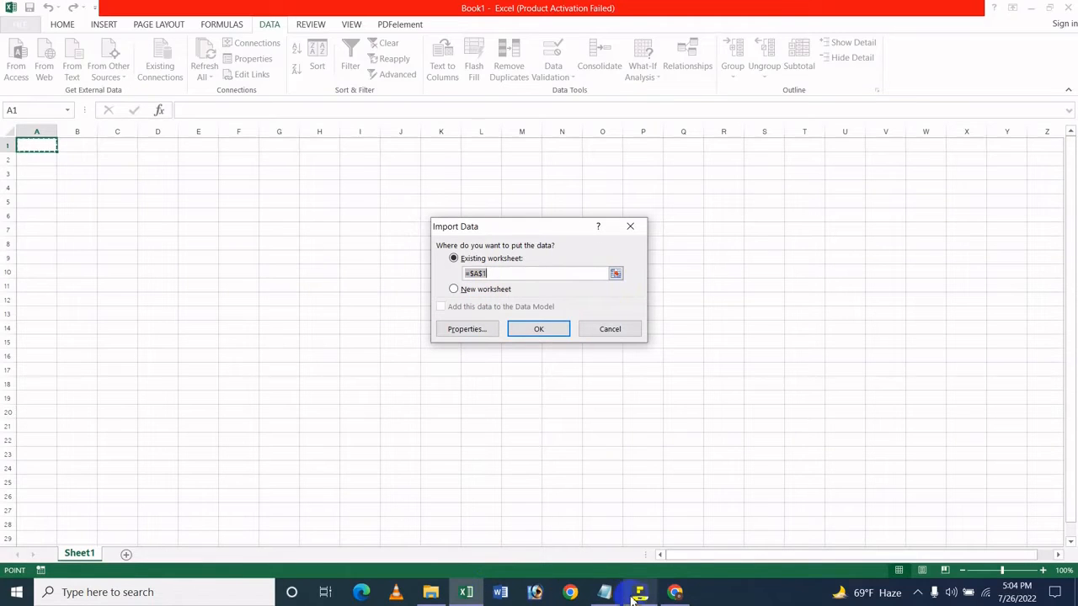
pyautogui.moveTo(679, 593)
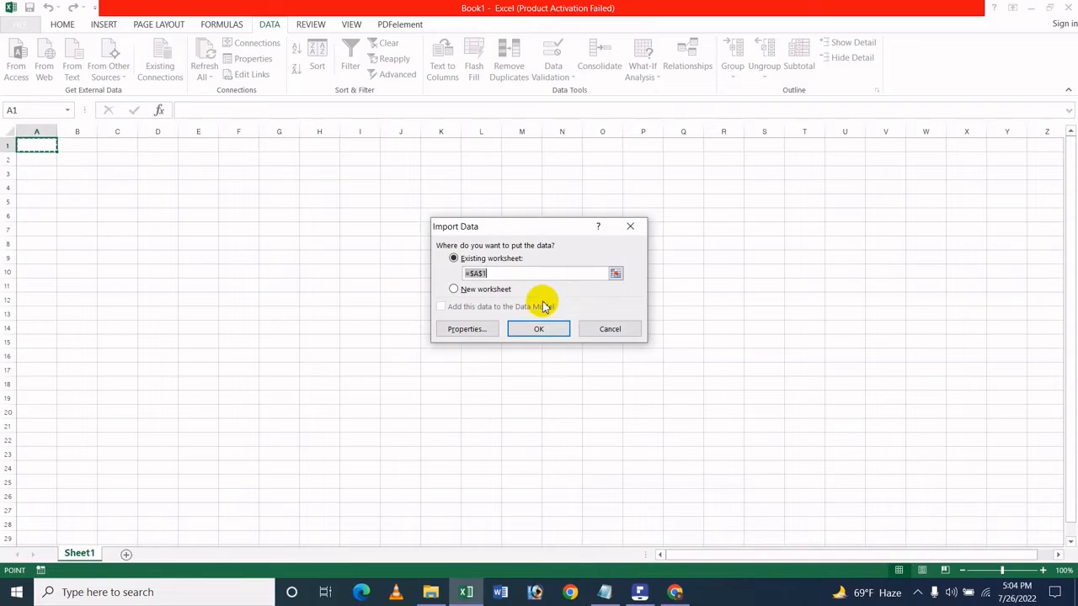
pyautogui.click(551, 333)
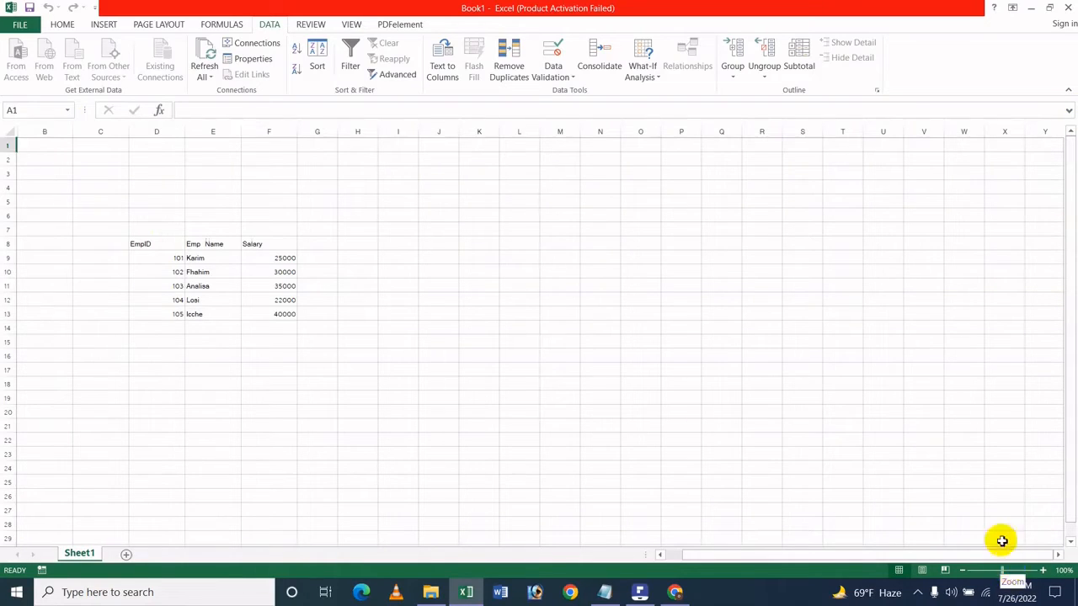
# - Examine the imported employee table's ID, name and salary columns up close
pyautogui.scroll(13, 474, 161)
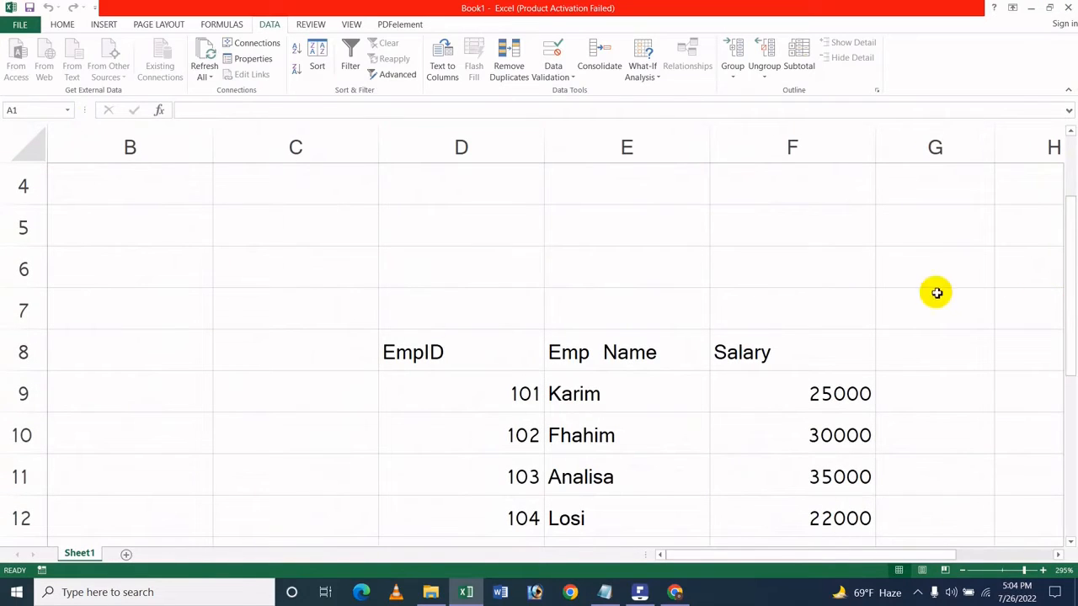
pyautogui.scroll(-5, 876, 281)
pyautogui.scroll(4, 873, 284)
pyautogui.scroll(1, 873, 283)
pyautogui.scroll(-1, 873, 281)
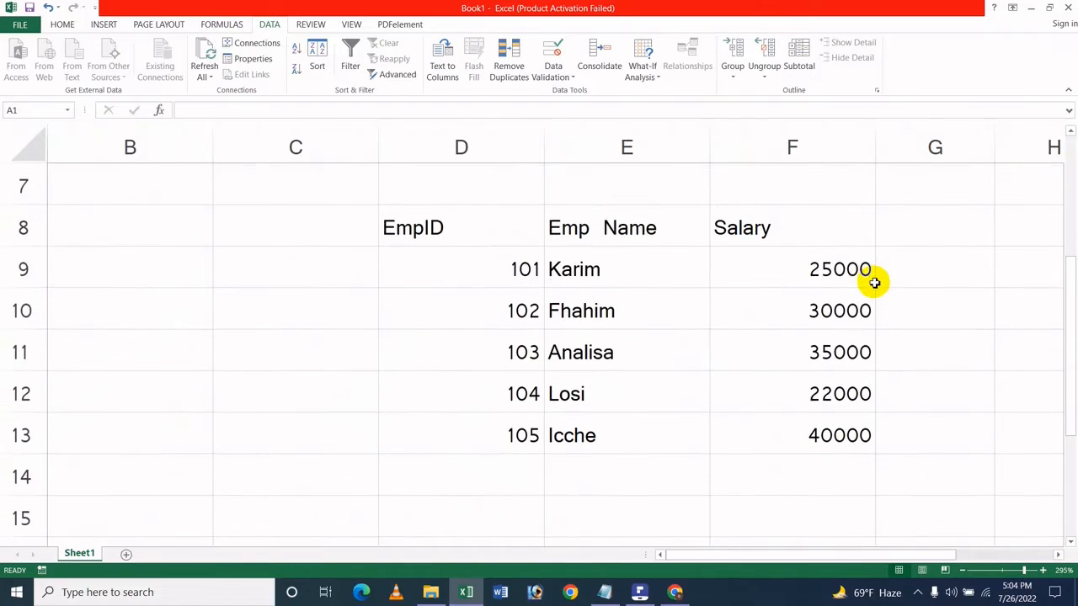
pyautogui.click(605, 365)
pyautogui.click(459, 354)
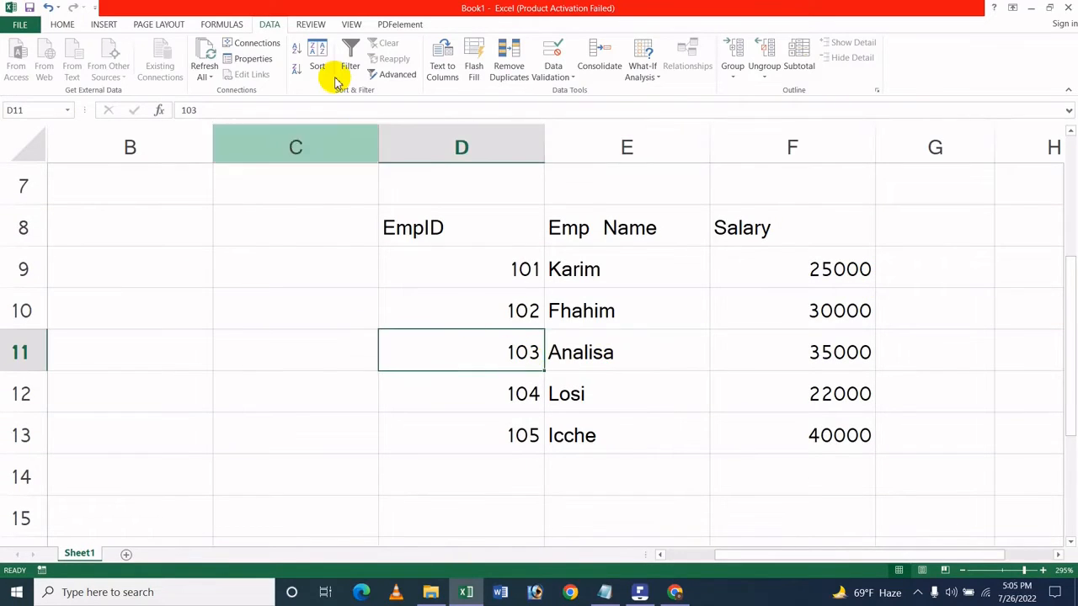
# - Check the published link in Google Sheets, then return to Excel and review the imported employee table
pyautogui.click(676, 597)
pyautogui.click(585, 324)
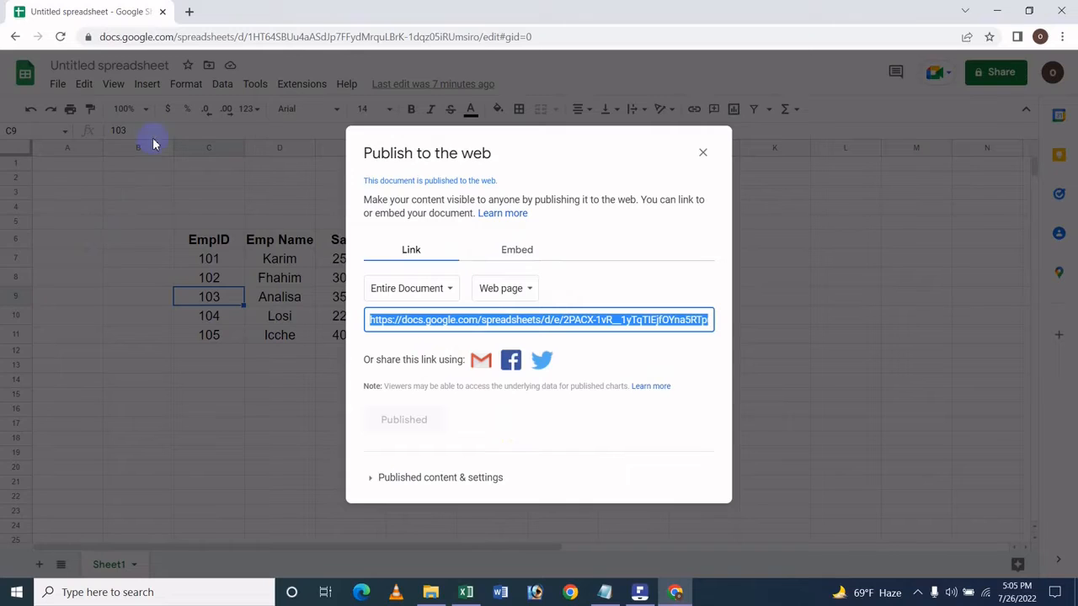
pyautogui.click(473, 595)
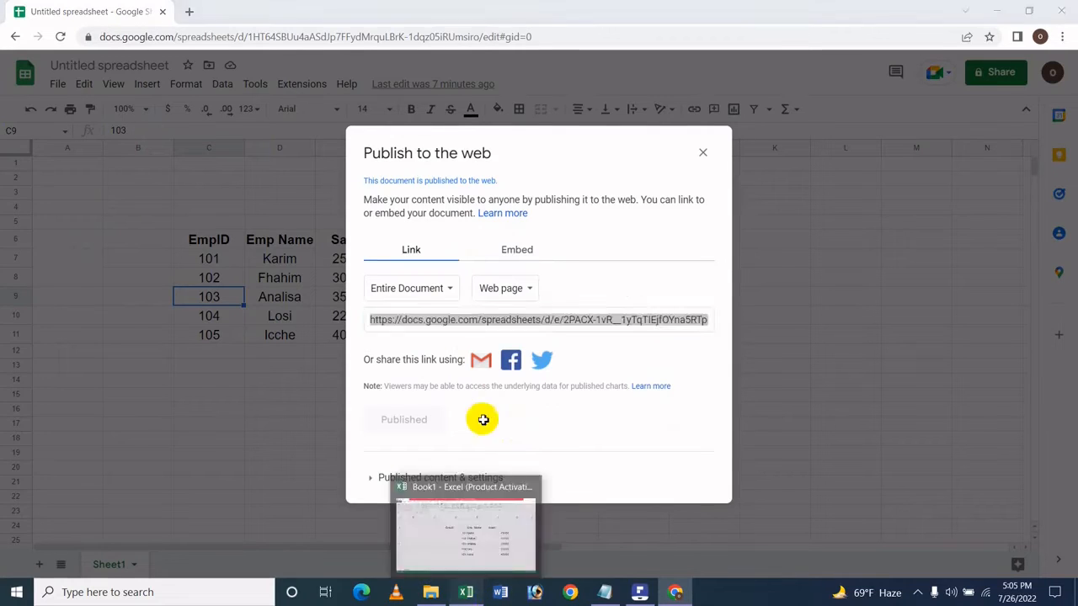
pyautogui.scroll(1, 482, 344)
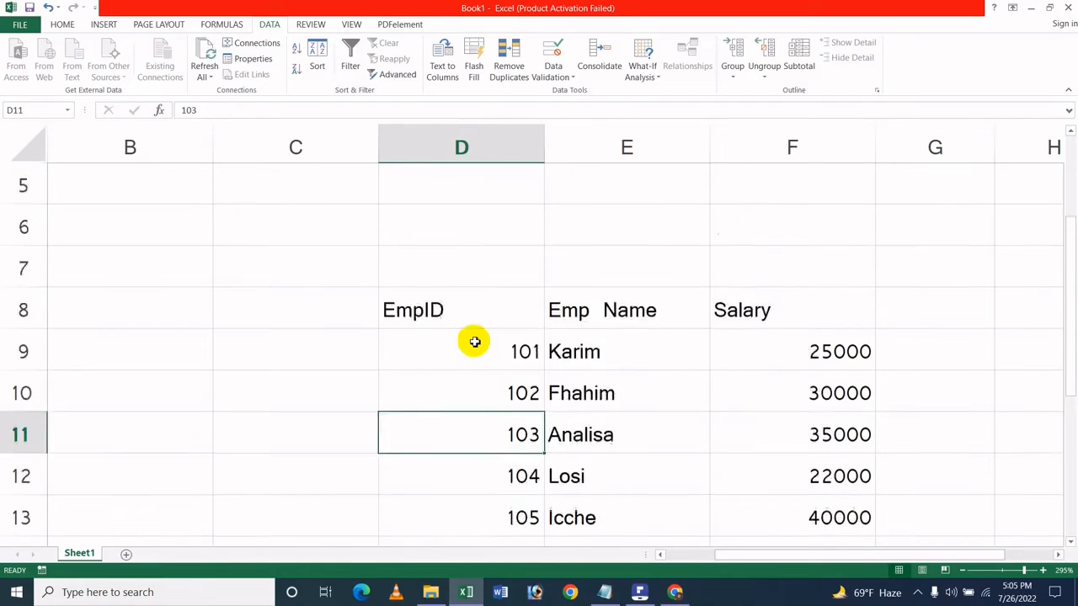
pyautogui.scroll(-1, 471, 340)
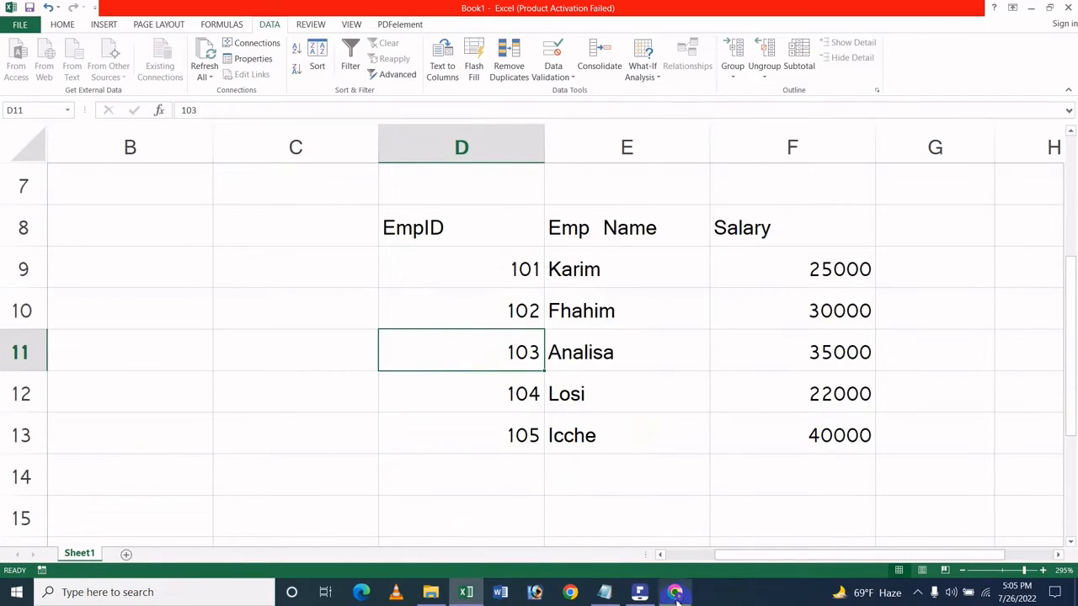
pyautogui.moveTo(639, 592)
pyautogui.moveTo(639, 558)
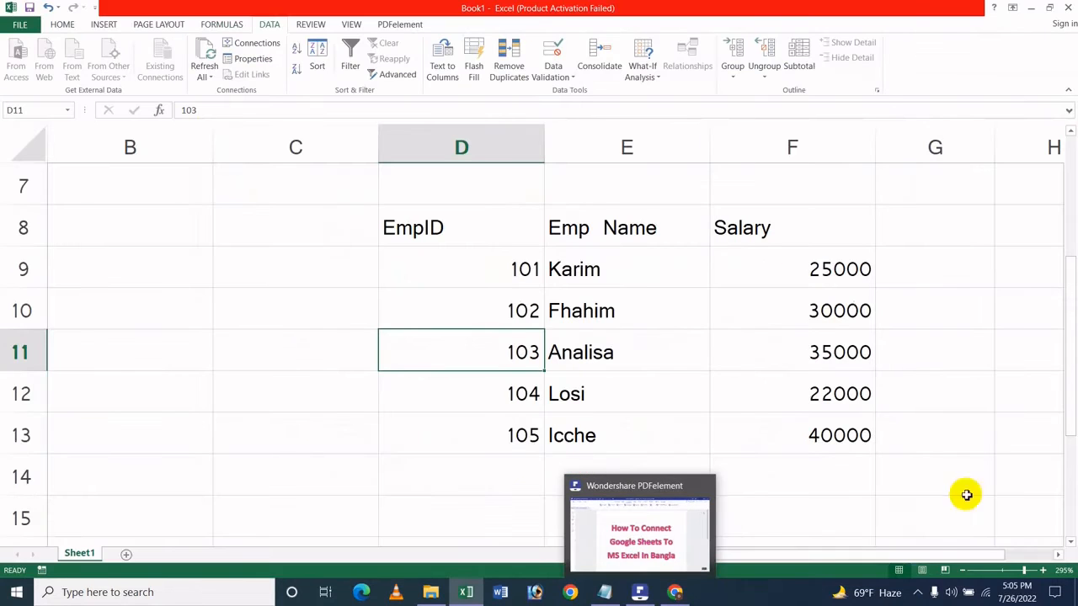
pyautogui.moveTo(689, 596)
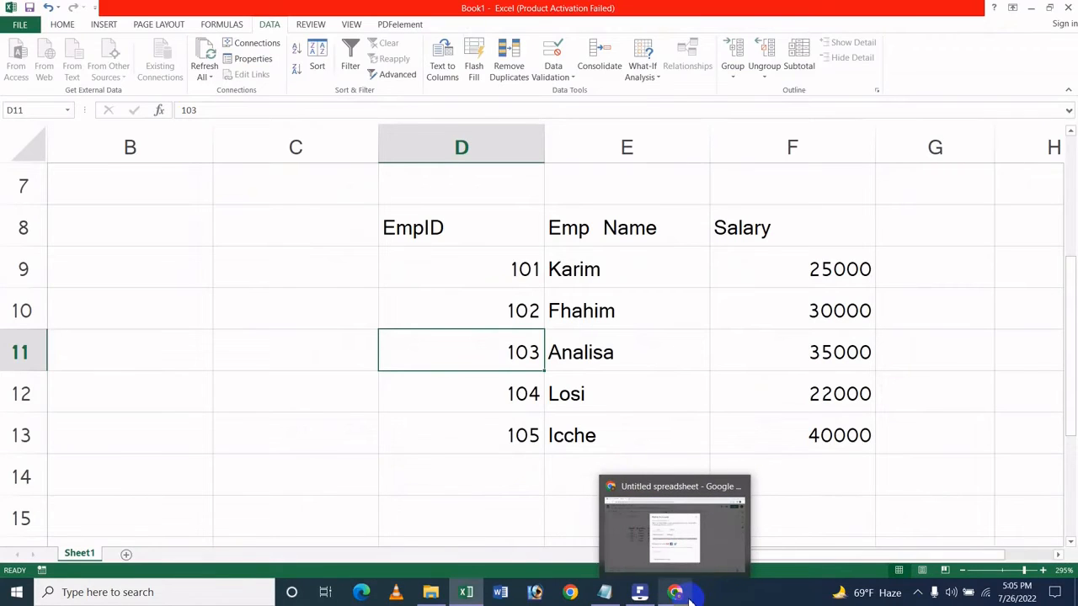
# - Switch back to Google Sheets and close the web publishing settings
pyautogui.click(688, 597)
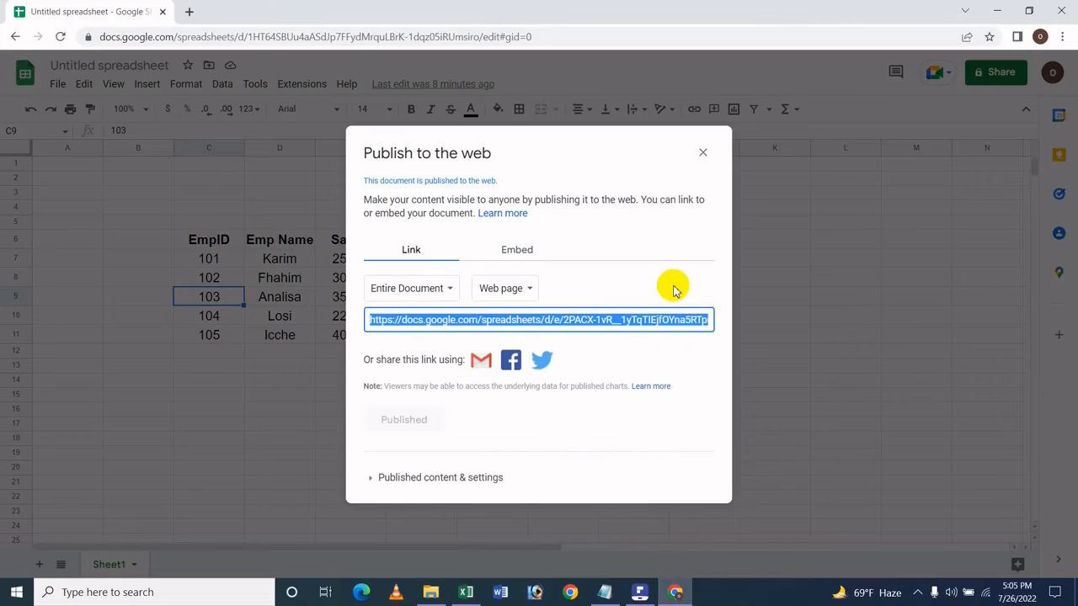
pyautogui.click(702, 157)
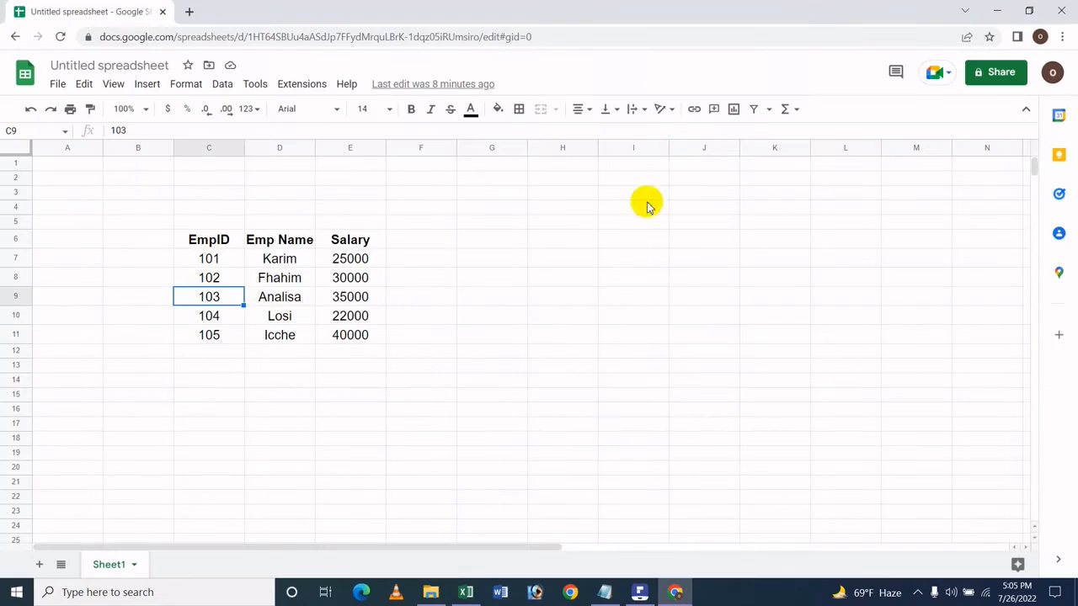
pyautogui.click(416, 282)
# - Add a new employee in row 12 below the table, entering the employee's ID and name and the salary 50000
pyautogui.click(182, 352)
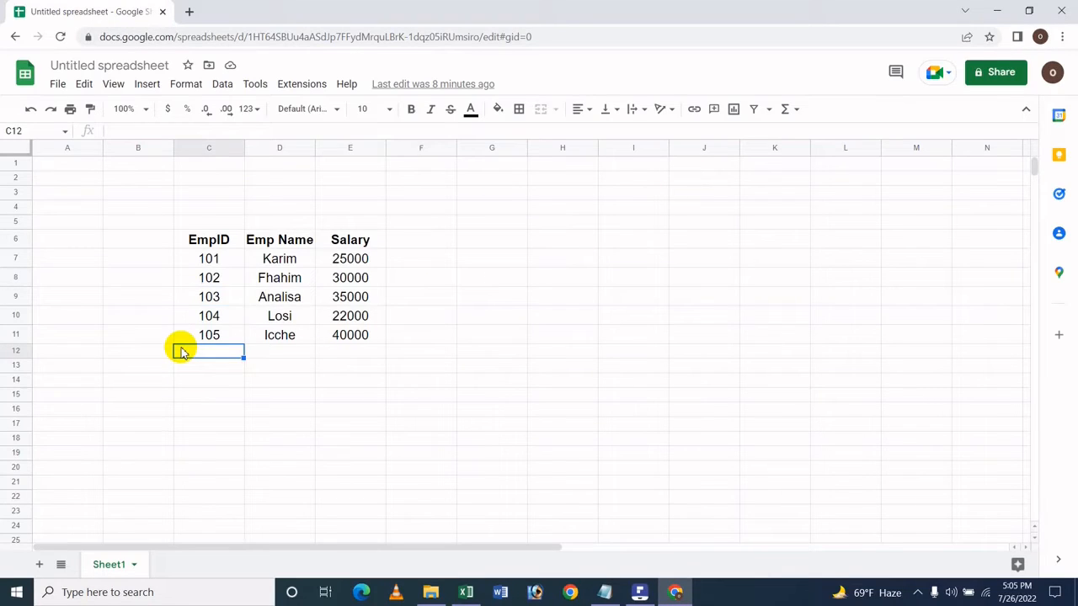
pyautogui.doubleClick(182, 352)
pyautogui.press('Tab')
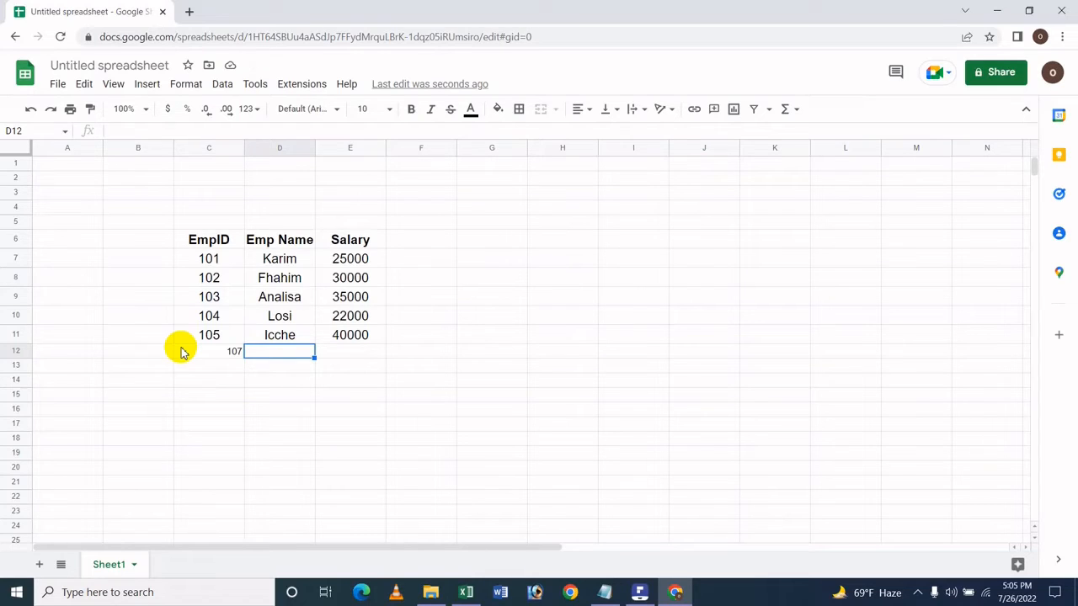
pyautogui.write('Nusrat')
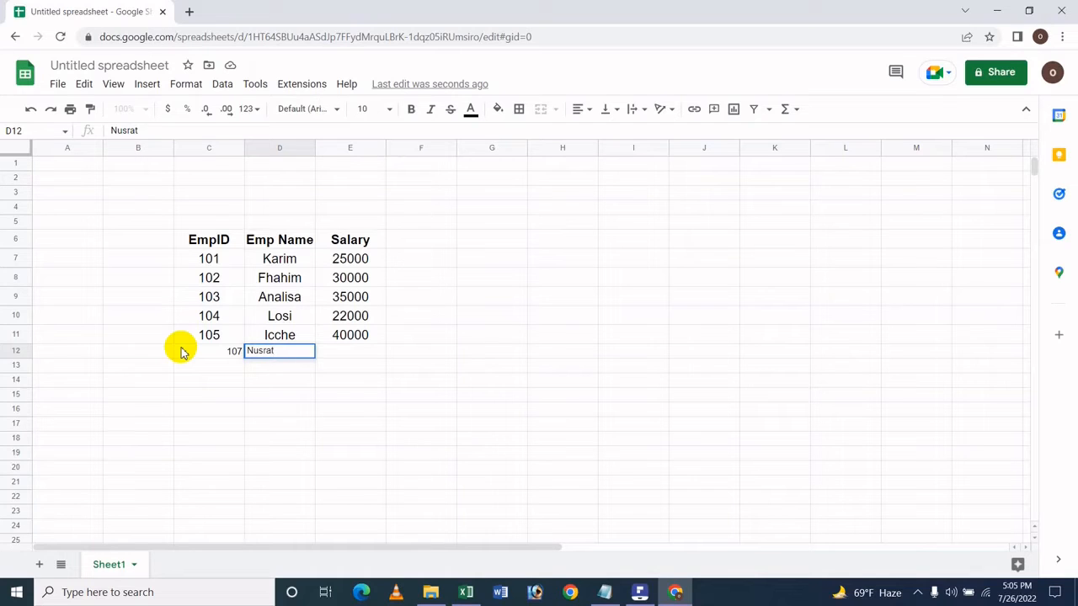
pyautogui.press('Tab')
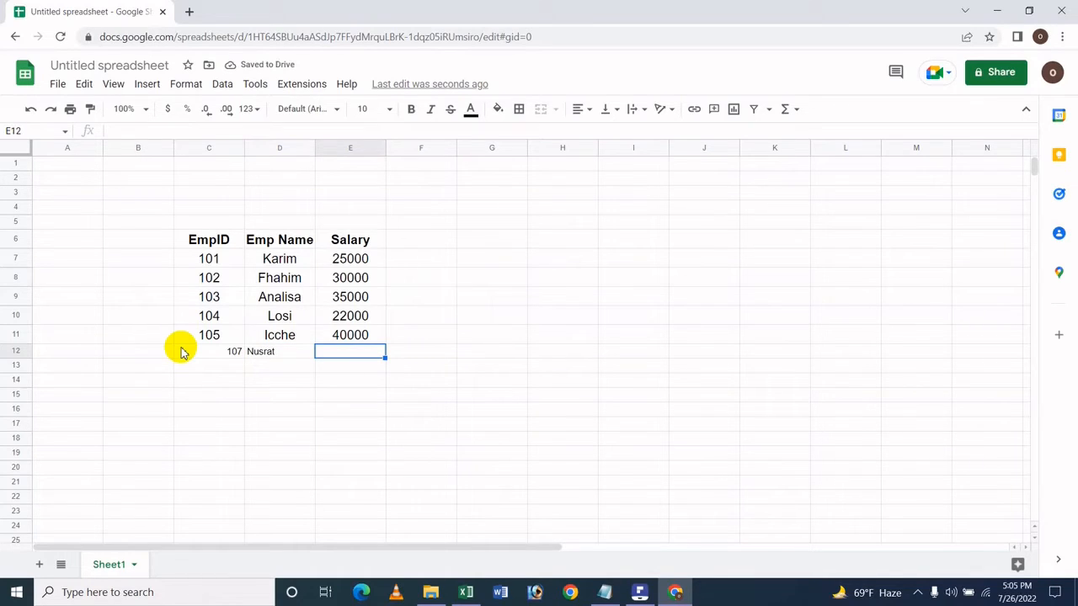
pyautogui.write('50000')
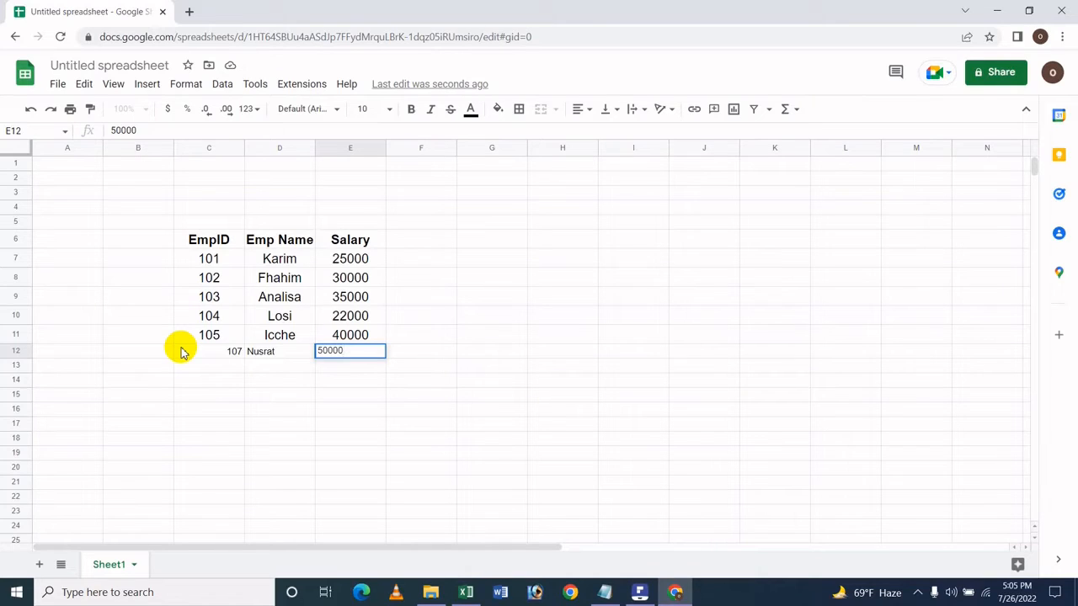
pyautogui.press('Return')
pyautogui.press('Left')
pyautogui.press('Left')
pyautogui.press('Left')
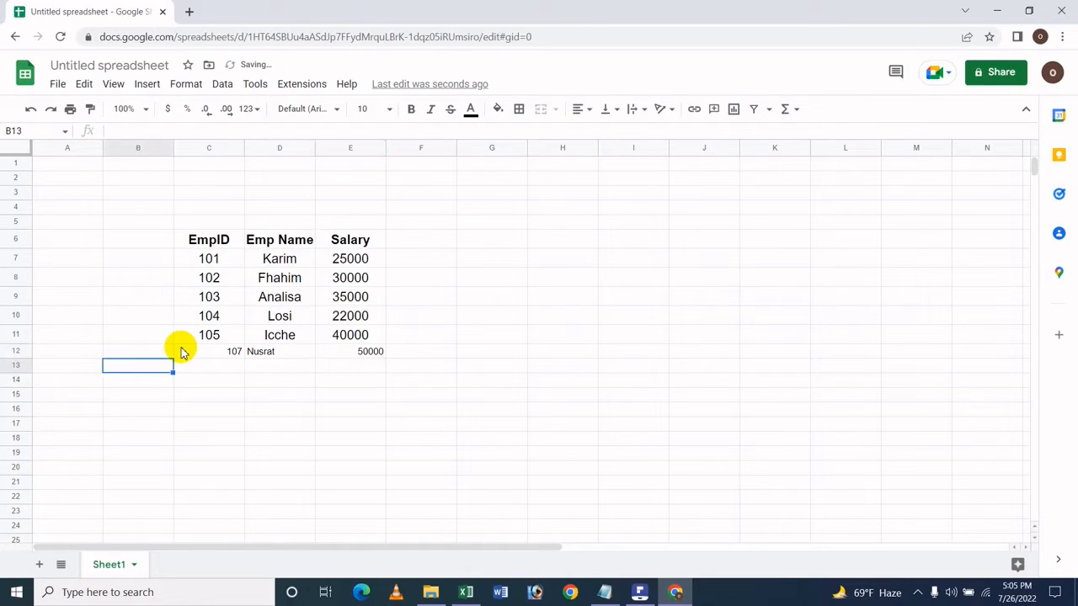
pyautogui.press('Right')
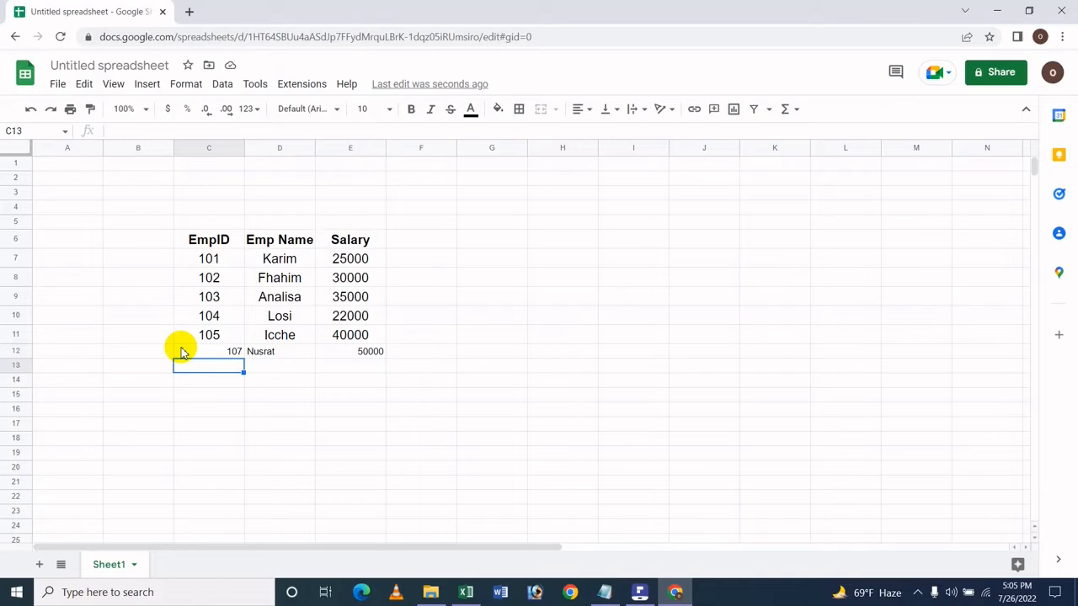
pyautogui.write('1')
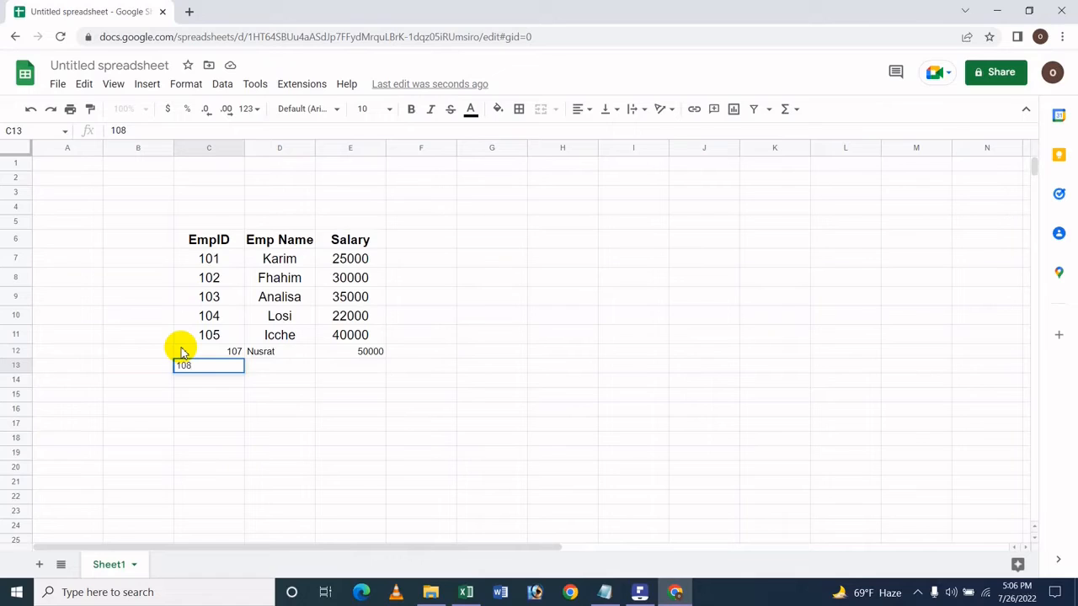
pyautogui.write('08')
# - Correct the employee ID in cell C12 so that it continues the sequence from the row above
pyautogui.click(181, 352)
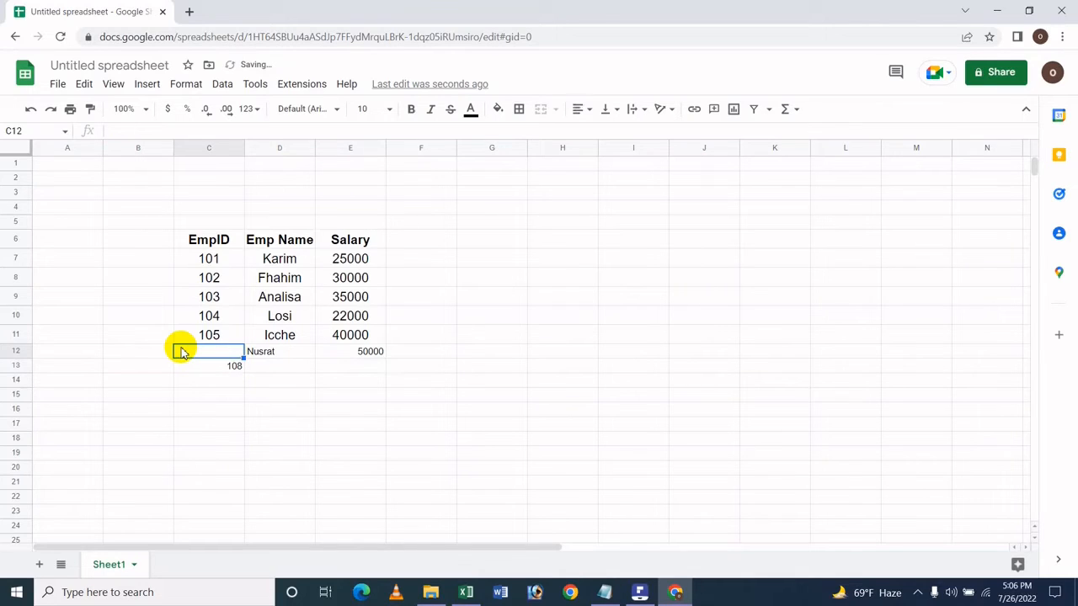
pyautogui.write('1')
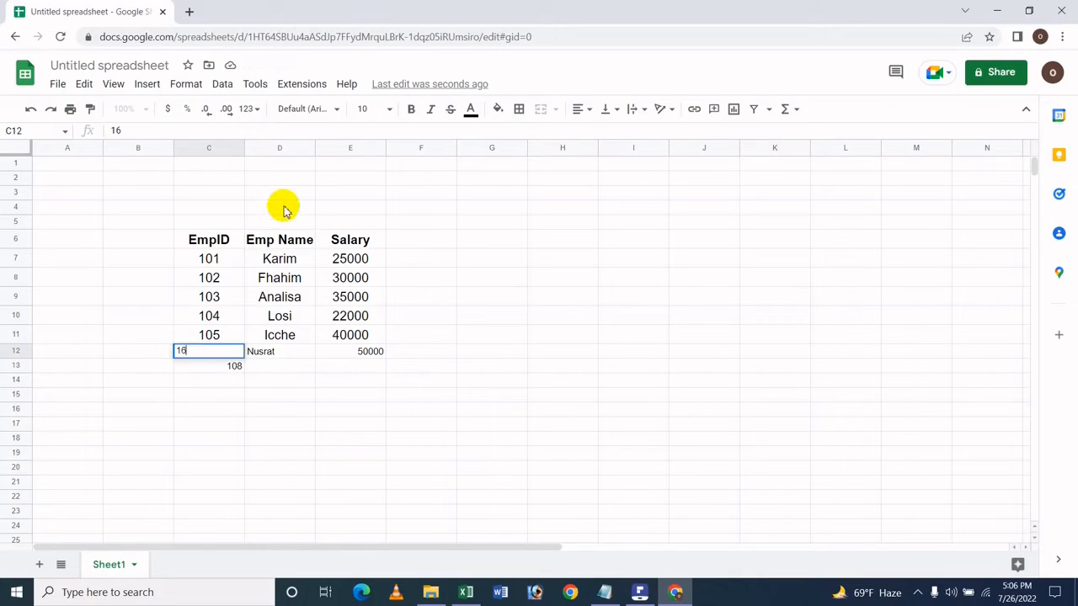
pyautogui.write('06')
pyautogui.press('Return')
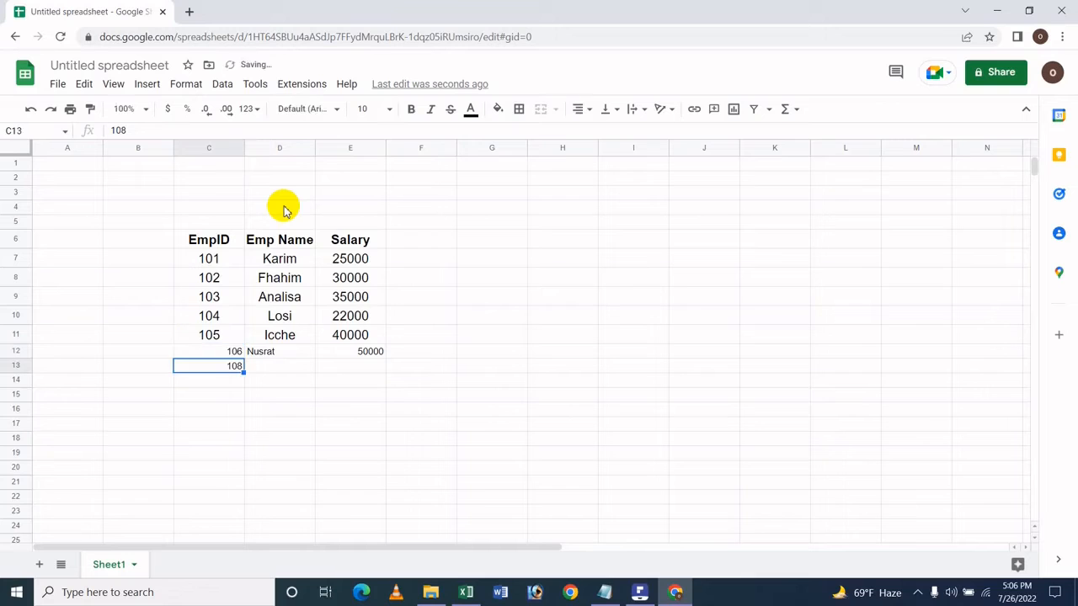
# - Fill row 13 with another employee, replacing the ID with the next one in sequence and adding the employee's name and the salary 60000
pyautogui.press('Delete')
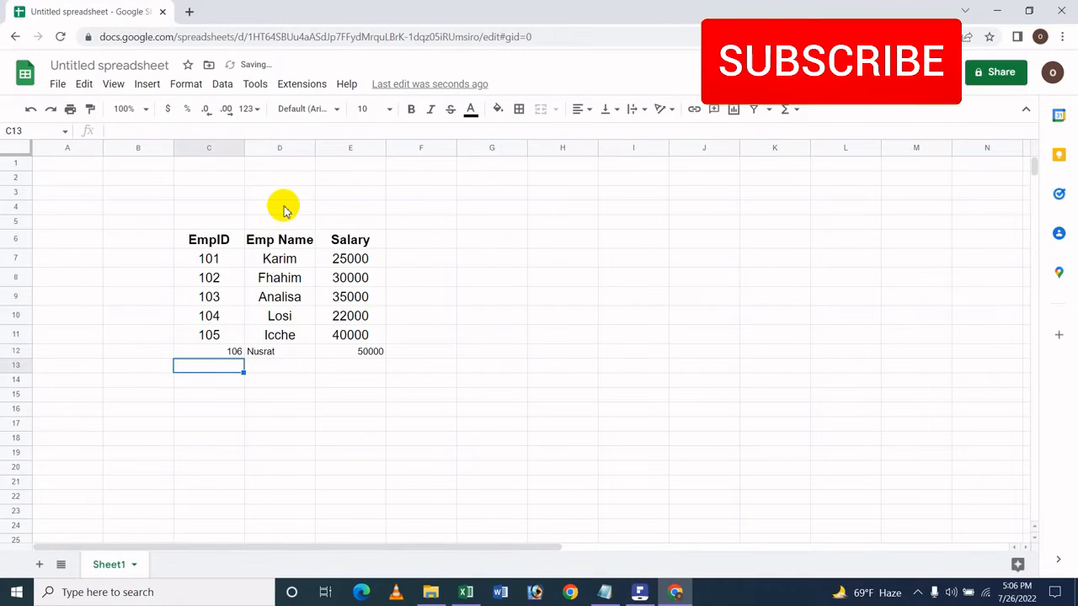
pyautogui.write('10')
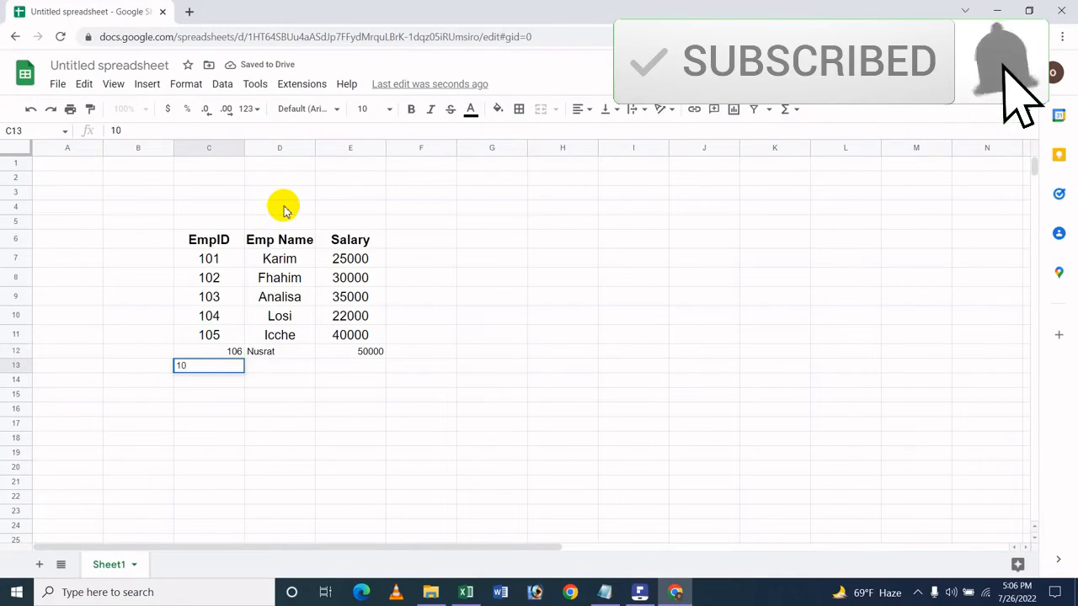
pyautogui.write('7')
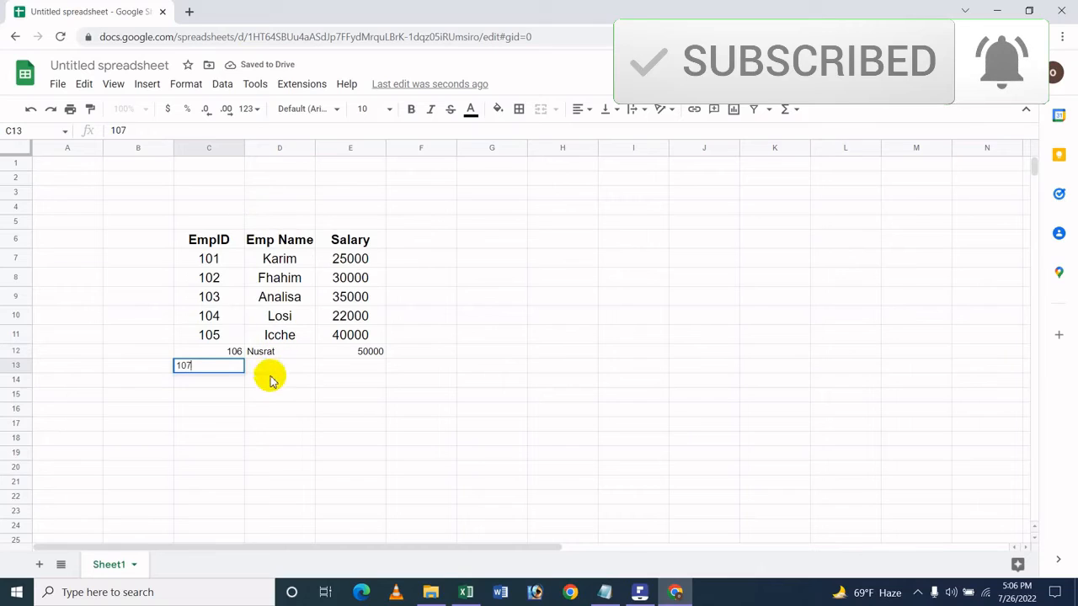
pyautogui.click(257, 369)
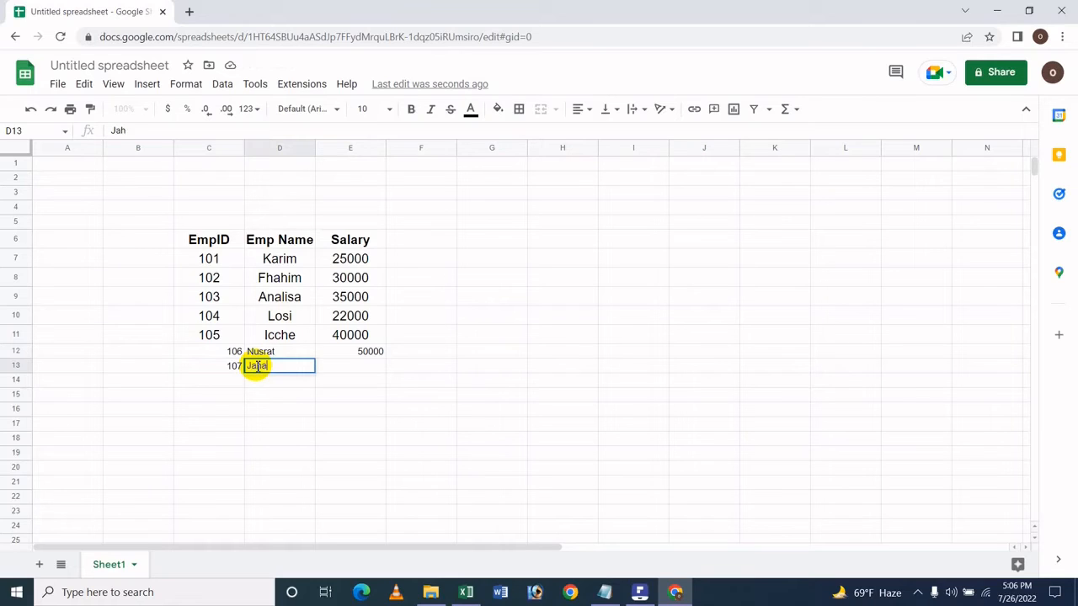
pyautogui.press('Tab')
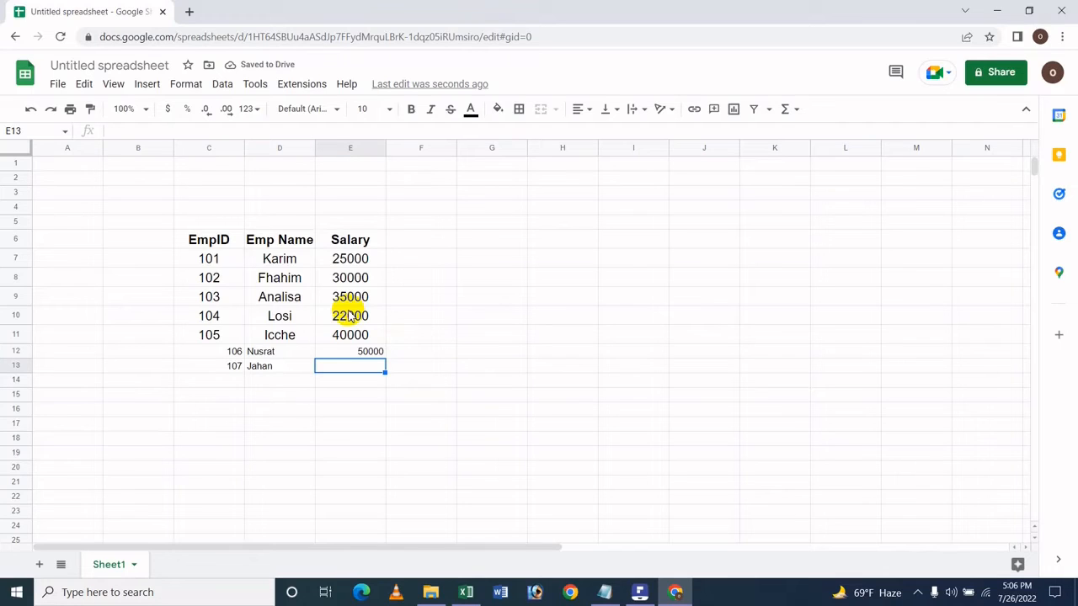
pyautogui.write('60000')
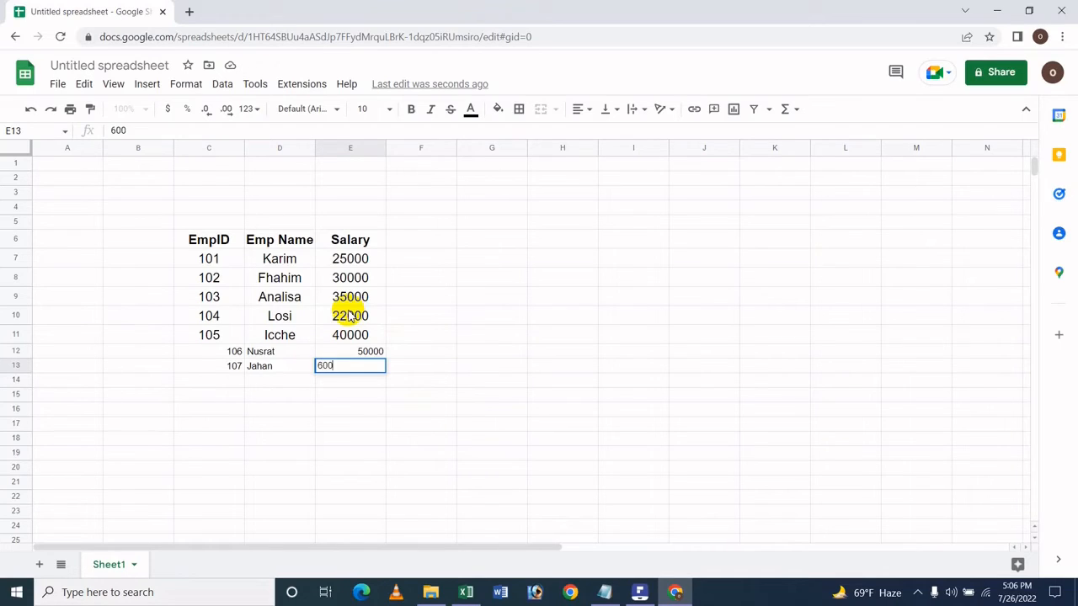
pyautogui.click(239, 340)
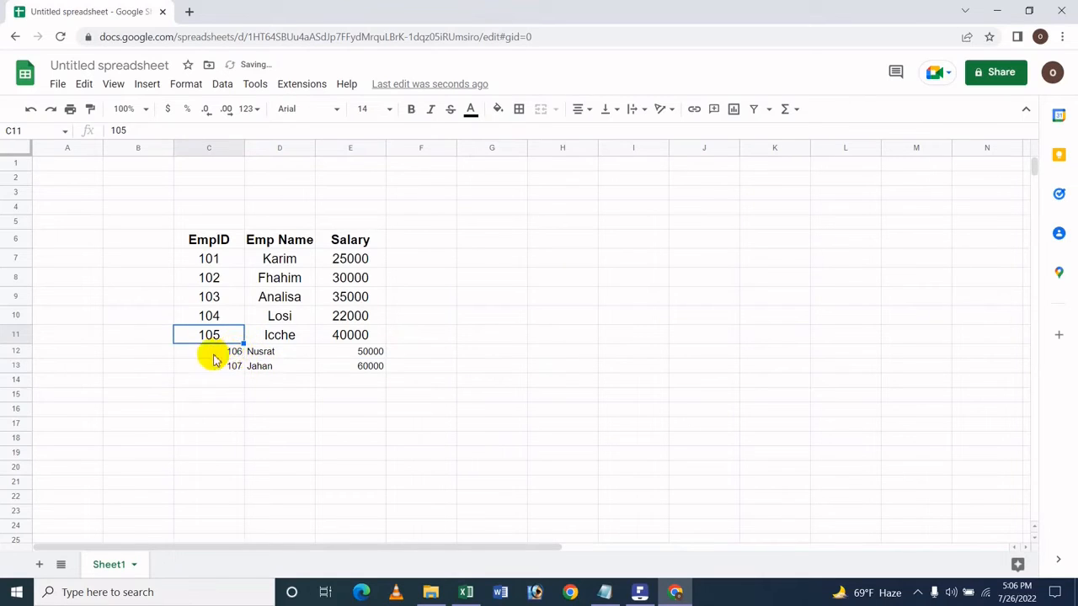
# - Format the two new employee rows, C12:E13, with font size 14 and centre alignment
pyautogui.moveTo(210, 354); pyautogui.dragTo(366, 365)
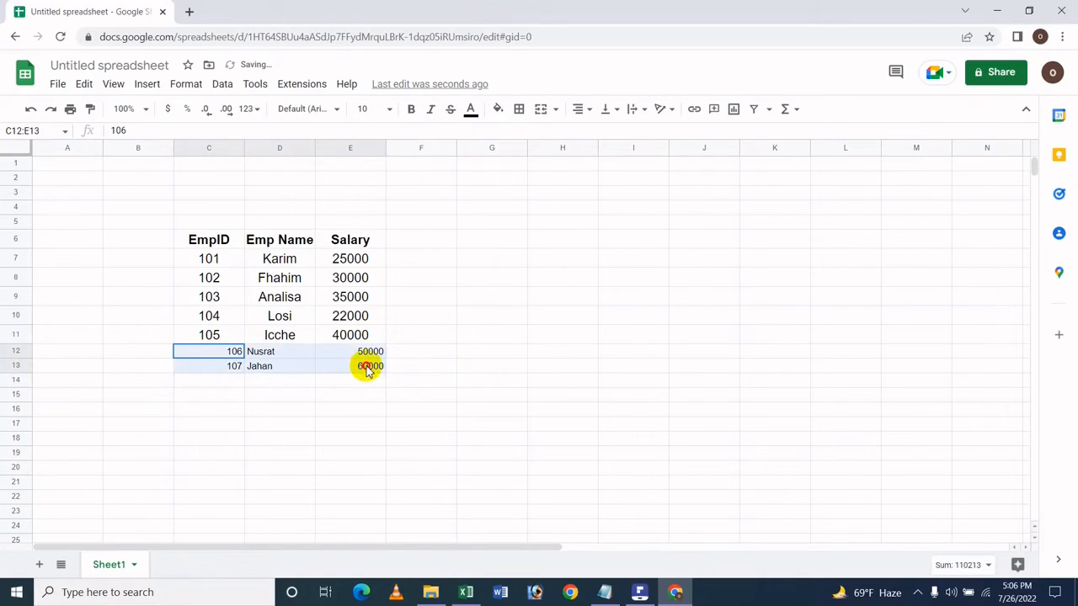
pyautogui.click(378, 110)
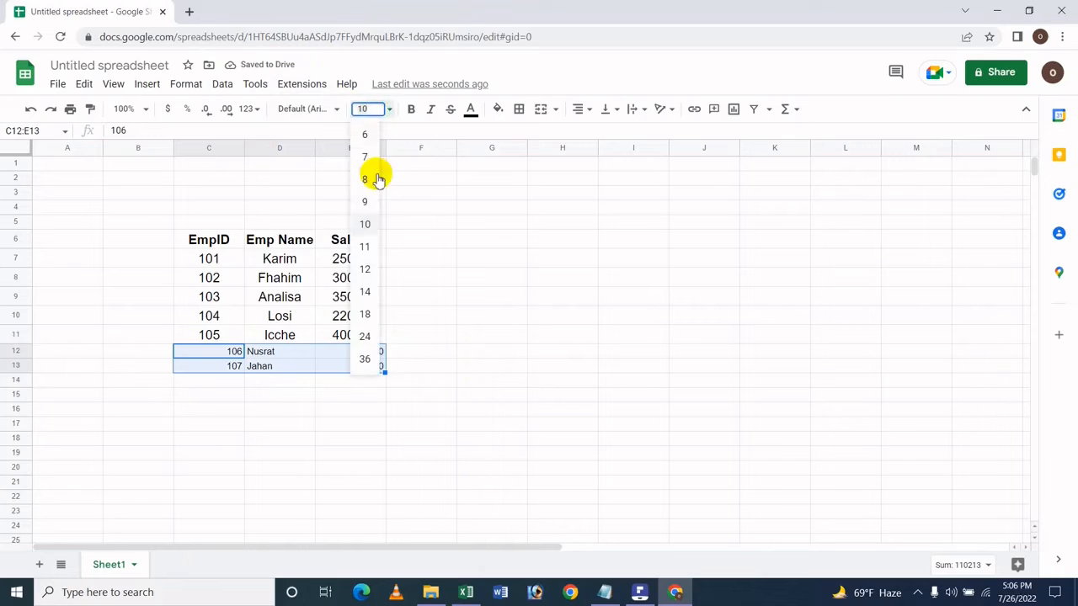
pyautogui.click(366, 291)
pyautogui.click(592, 114)
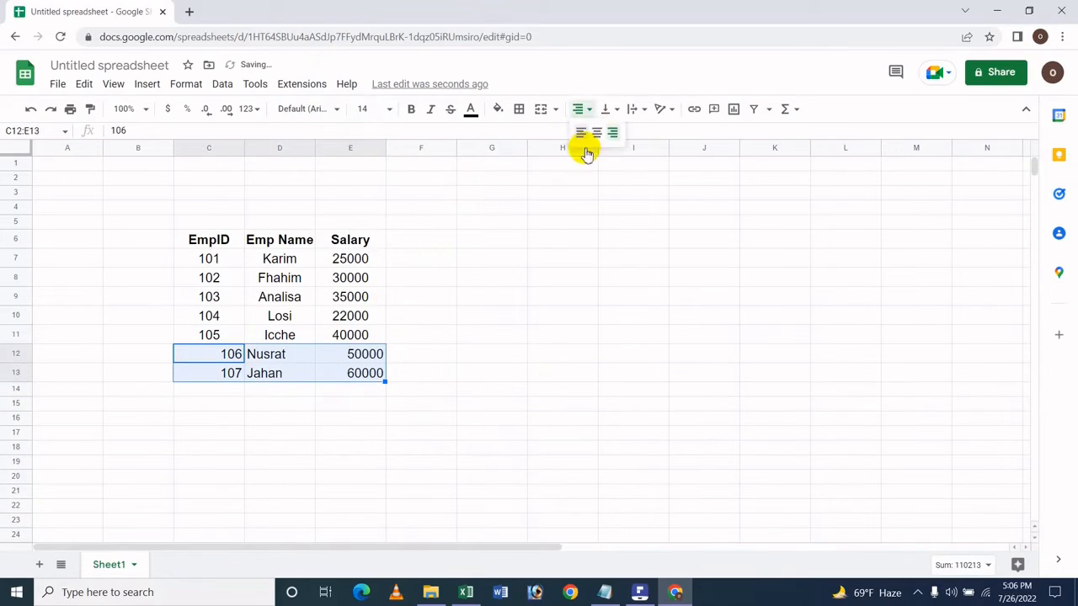
pyautogui.click(600, 130)
pyautogui.click(470, 324)
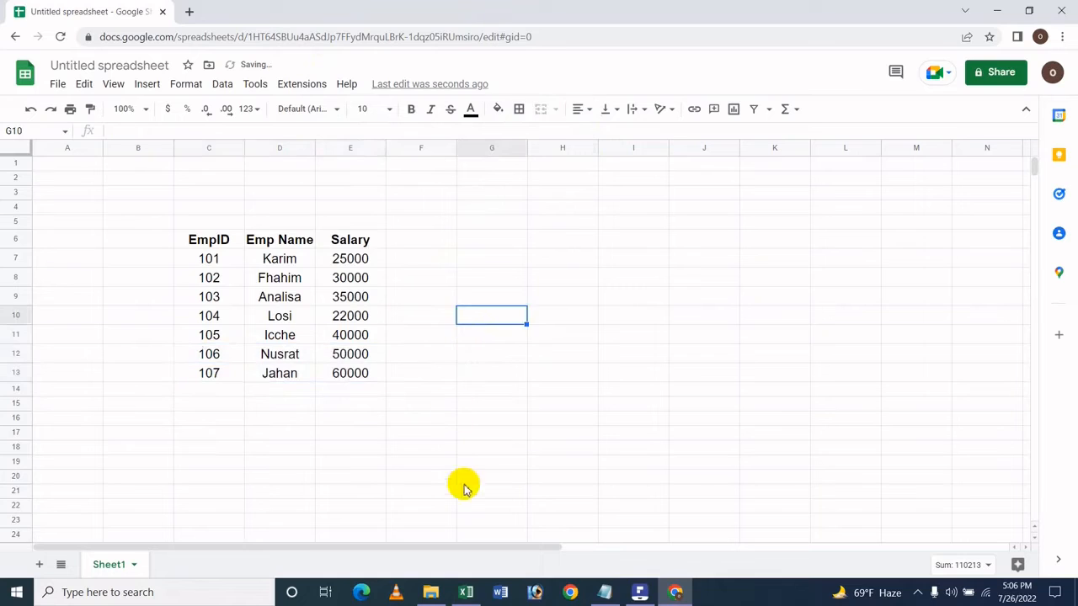
# - Switch to Excel and refresh the imported employee table from its web source with cell D14 active
pyautogui.click(465, 592)
pyautogui.click(395, 365)
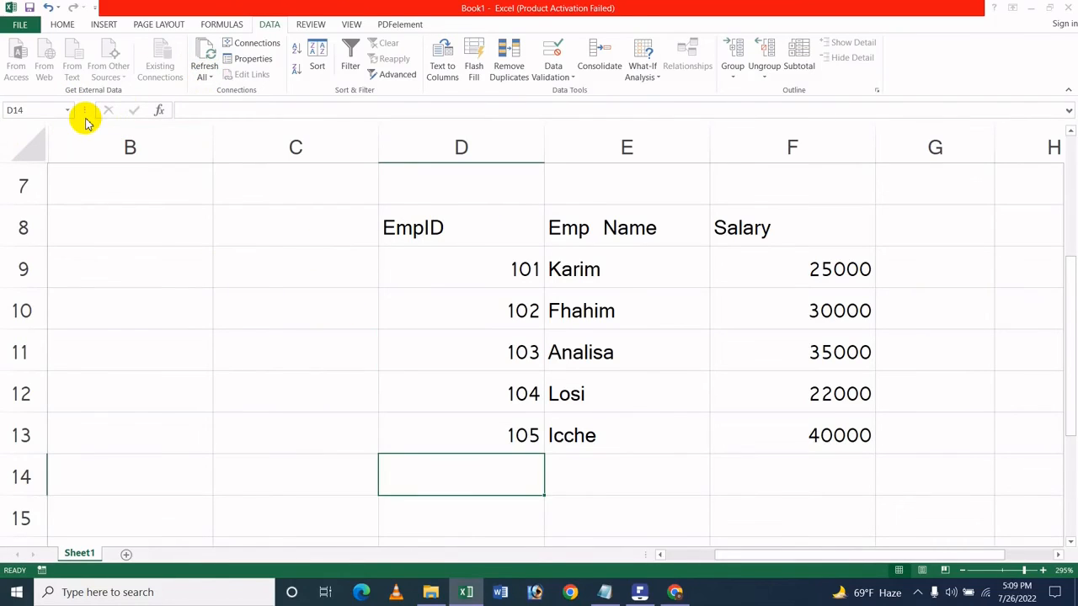
pyautogui.click(208, 75)
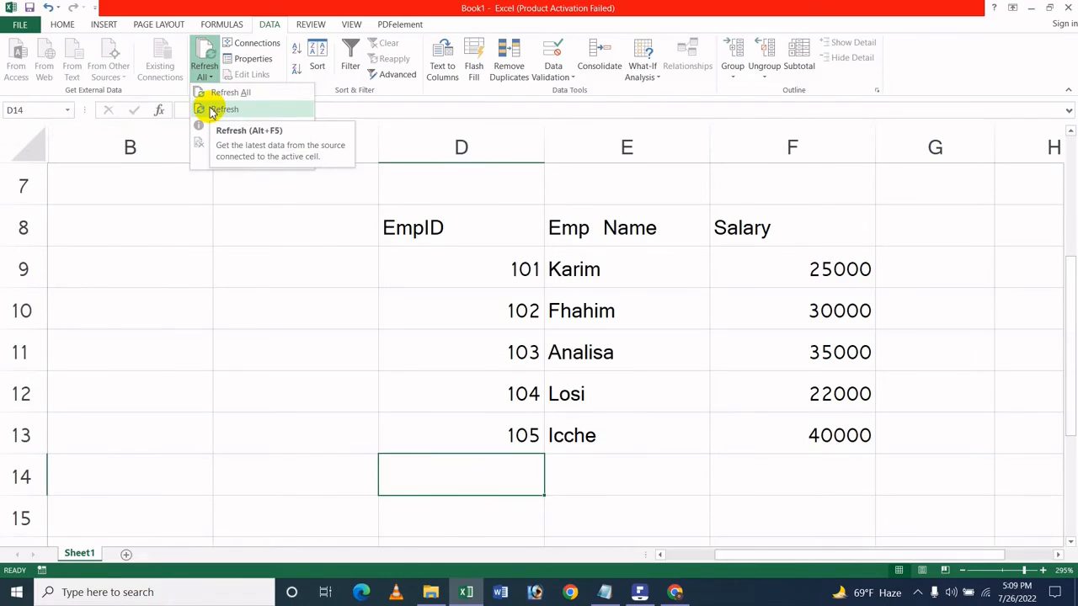
pyautogui.click(212, 109)
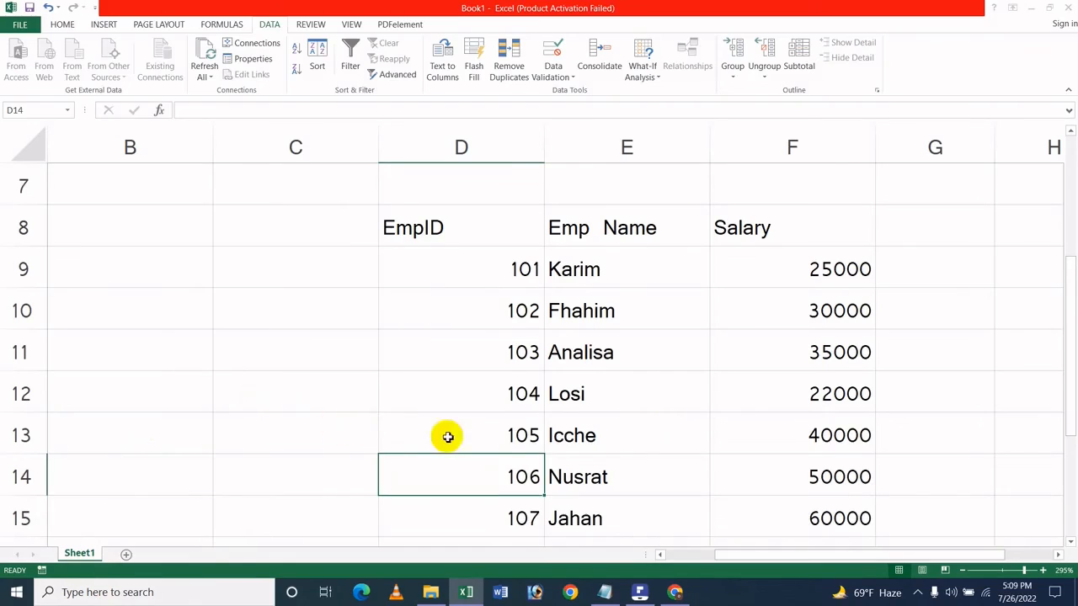
# - Examine the ID, name and salary cells of rows 14 and 15 against the rest of the refreshed employee table
pyautogui.scroll(-1, 589, 413)
pyautogui.click(635, 403)
pyautogui.click(645, 352)
pyautogui.click(625, 404)
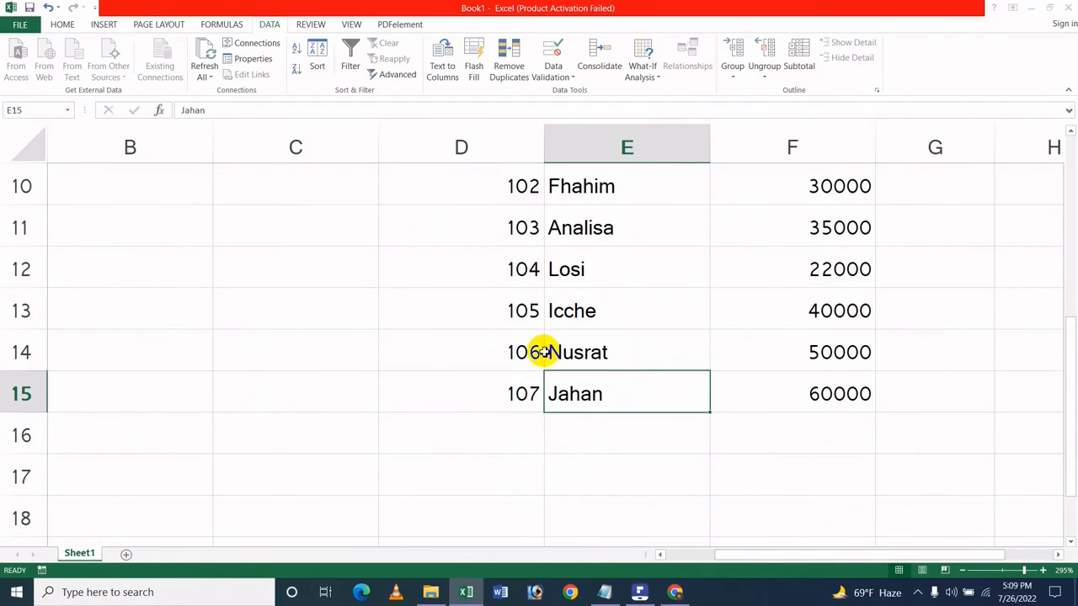
pyautogui.click(525, 349)
pyautogui.click(525, 402)
pyautogui.click(613, 357)
pyautogui.click(613, 401)
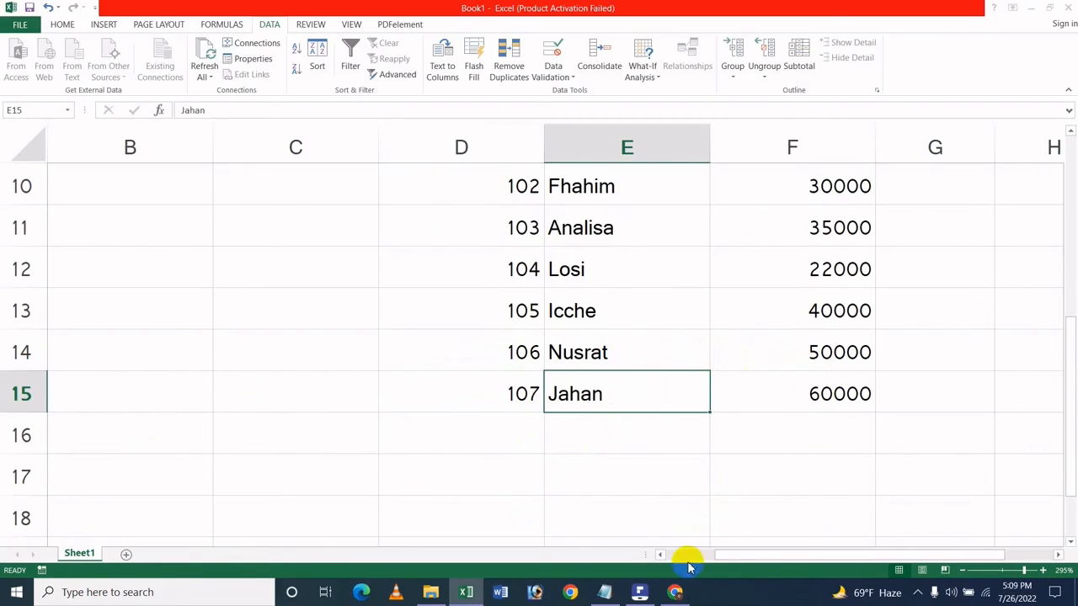
pyautogui.click(825, 354)
pyautogui.click(825, 406)
pyautogui.click(581, 362)
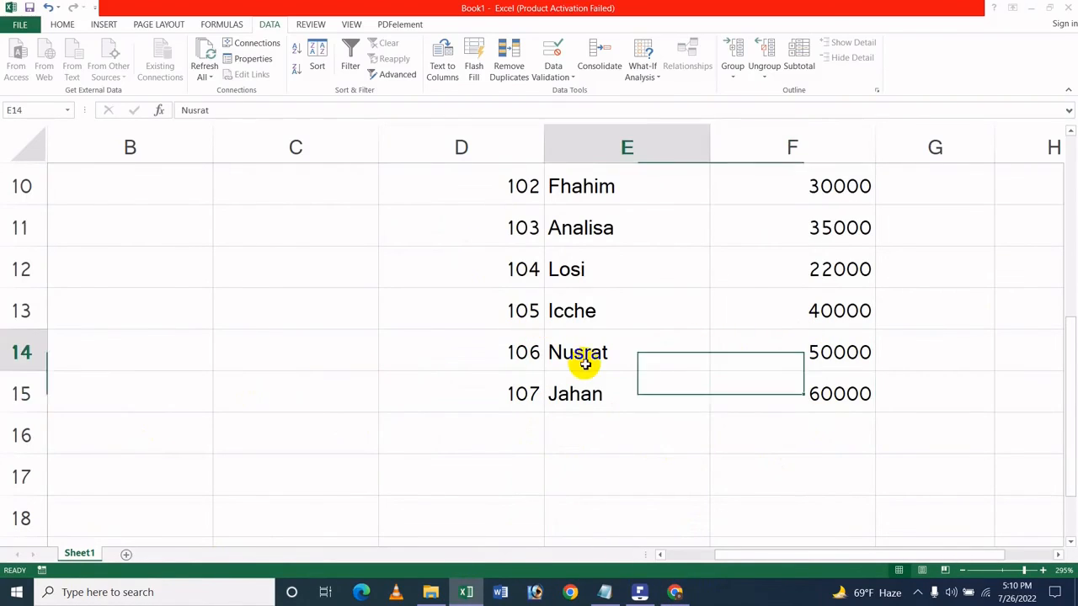
pyautogui.click(572, 408)
pyautogui.click(505, 356)
pyautogui.click(501, 394)
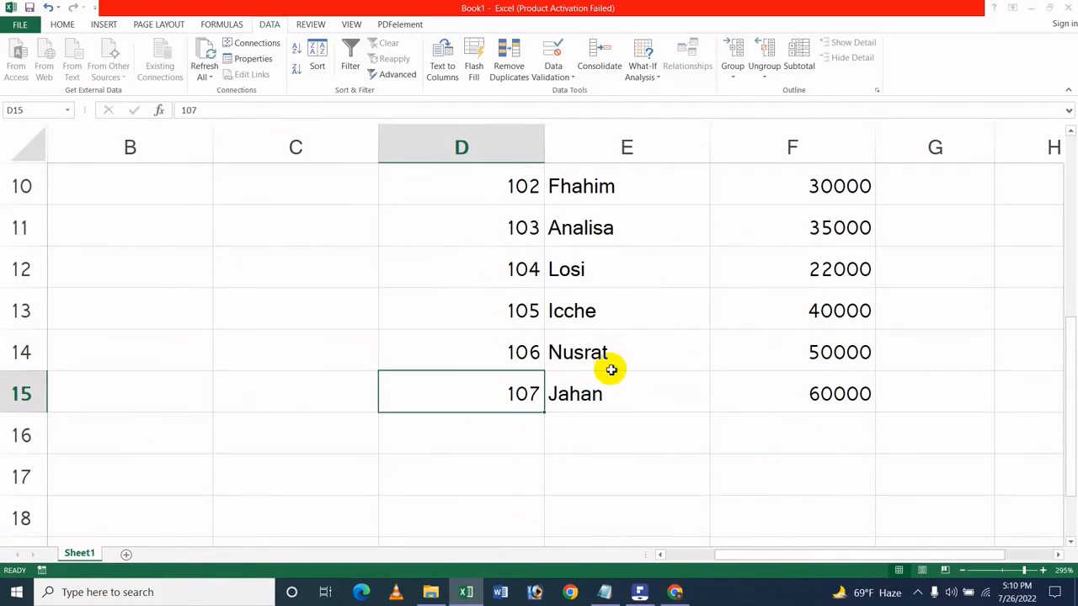
pyautogui.click(627, 362)
pyautogui.scroll(3, 442, 403)
pyautogui.scroll(-4, 442, 405)
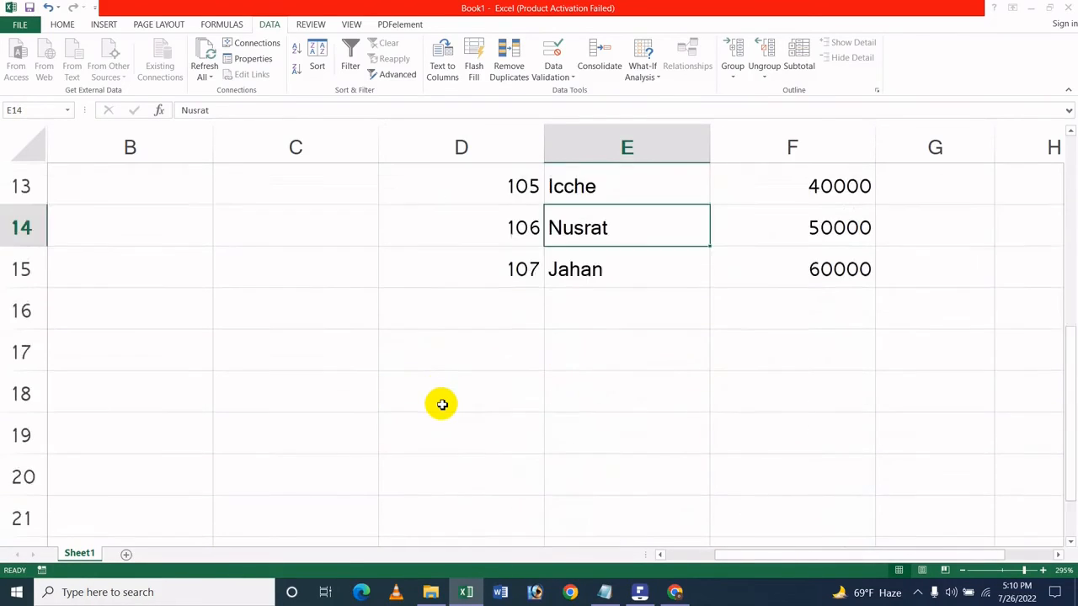
pyautogui.scroll(1, 440, 402)
pyautogui.click(515, 403)
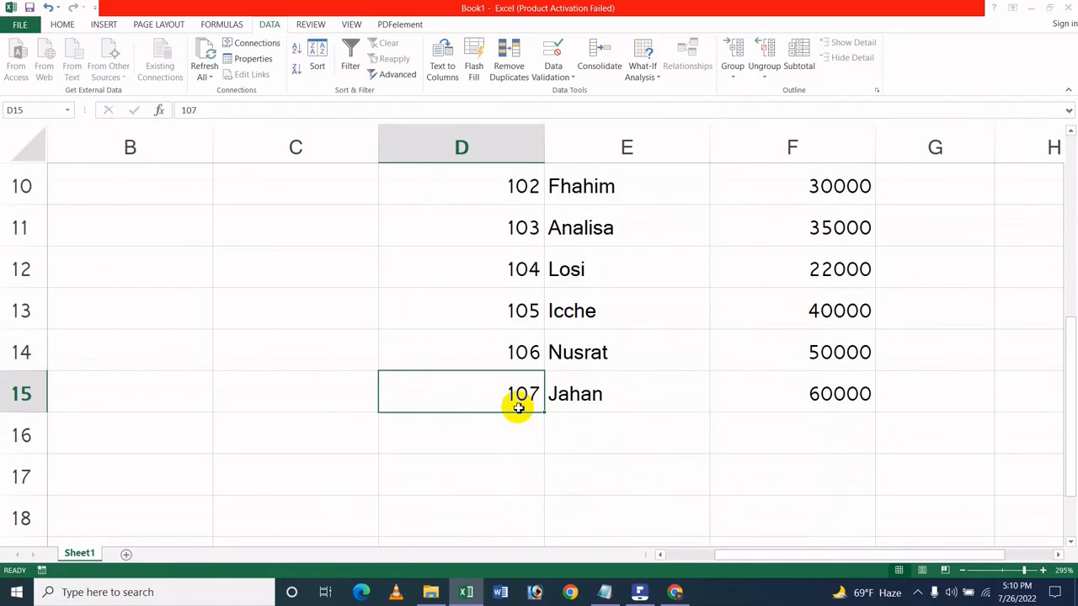
pyautogui.click(507, 364)
pyautogui.scroll(2, 531, 364)
pyautogui.scroll(-2, 531, 365)
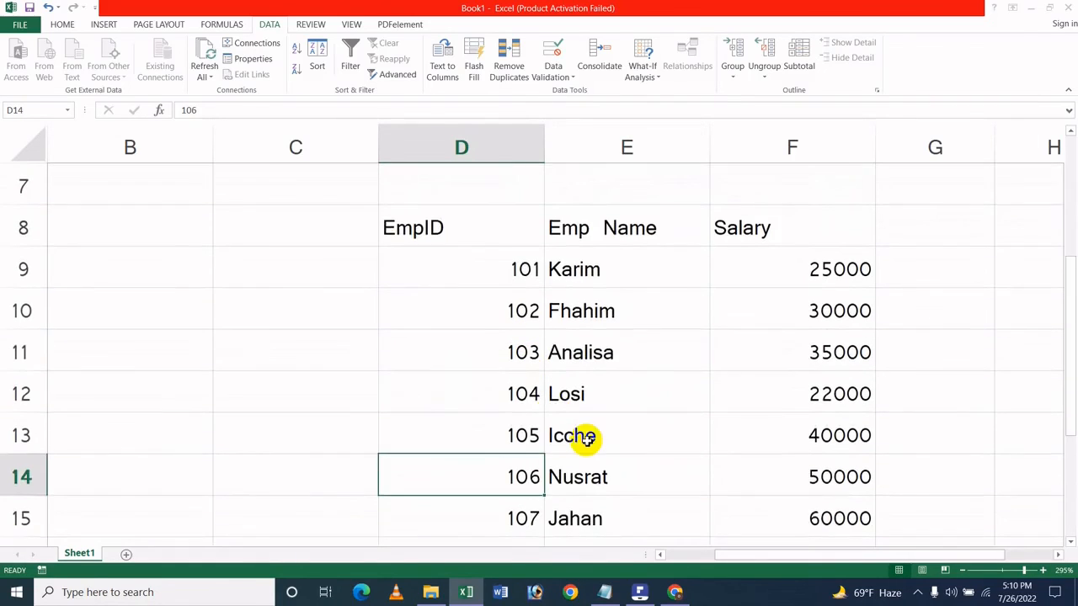
pyautogui.click(600, 366)
pyautogui.click(593, 398)
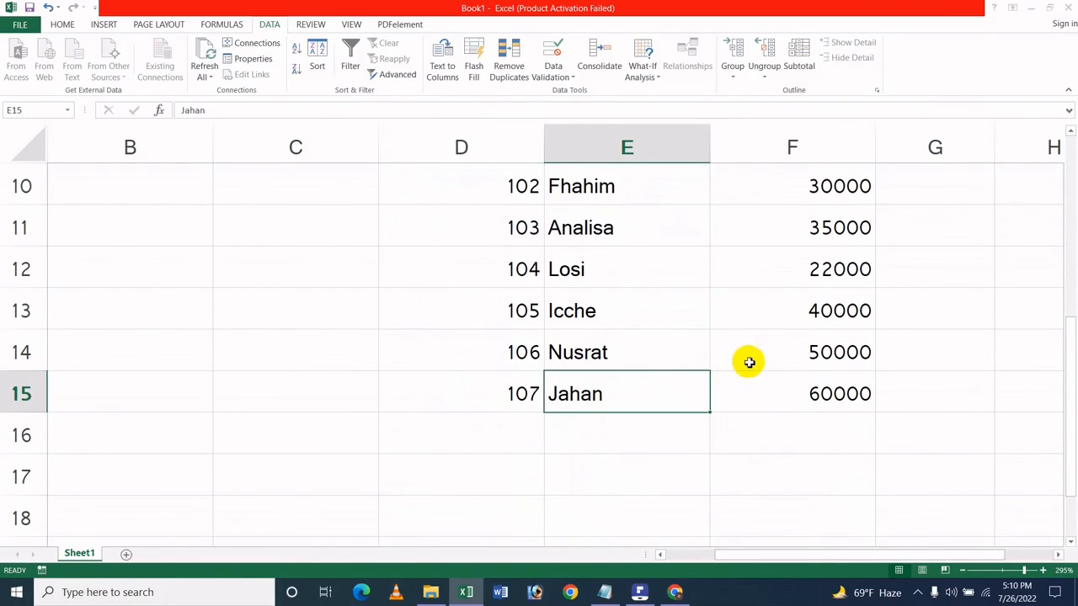
pyautogui.click(749, 361)
pyautogui.click(765, 396)
pyautogui.click(646, 341)
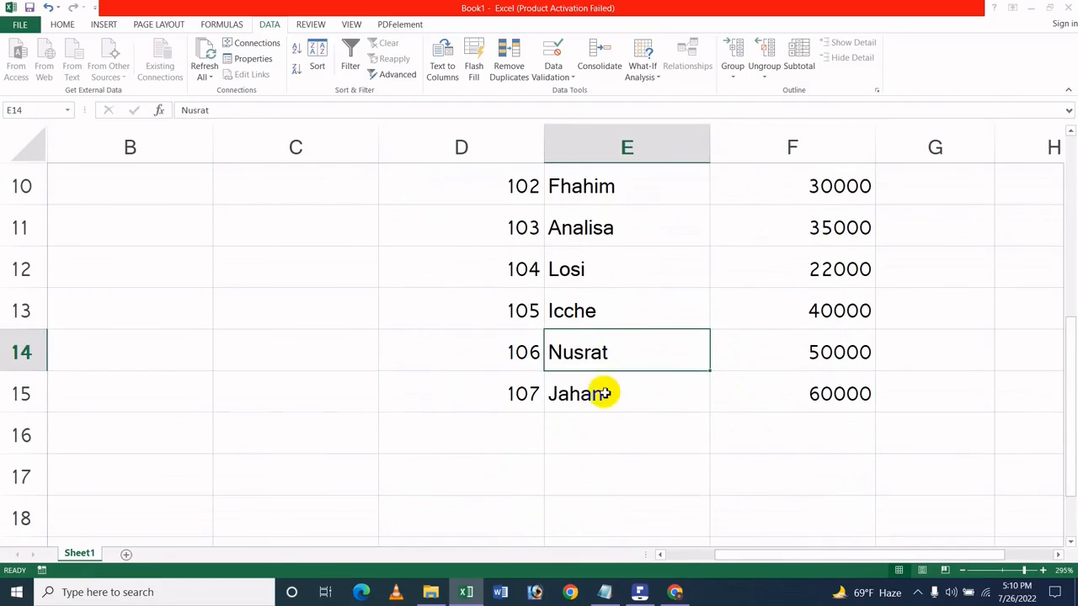
pyautogui.scroll(3, 594, 400)
pyautogui.scroll(-3, 587, 401)
pyautogui.scroll(1, 642, 437)
pyautogui.scroll(-1, 657, 440)
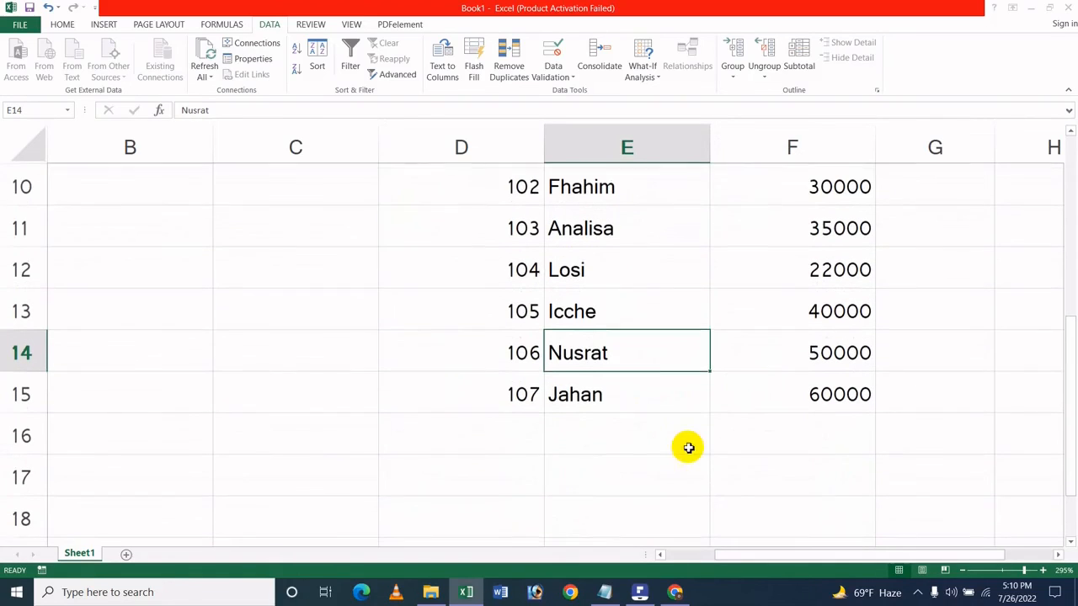
# - Leave the employee table and switch to PDFelement to view the document How To Connect Google Sheets To MS Excel In Bangla.pdf
pyautogui.click(949, 402)
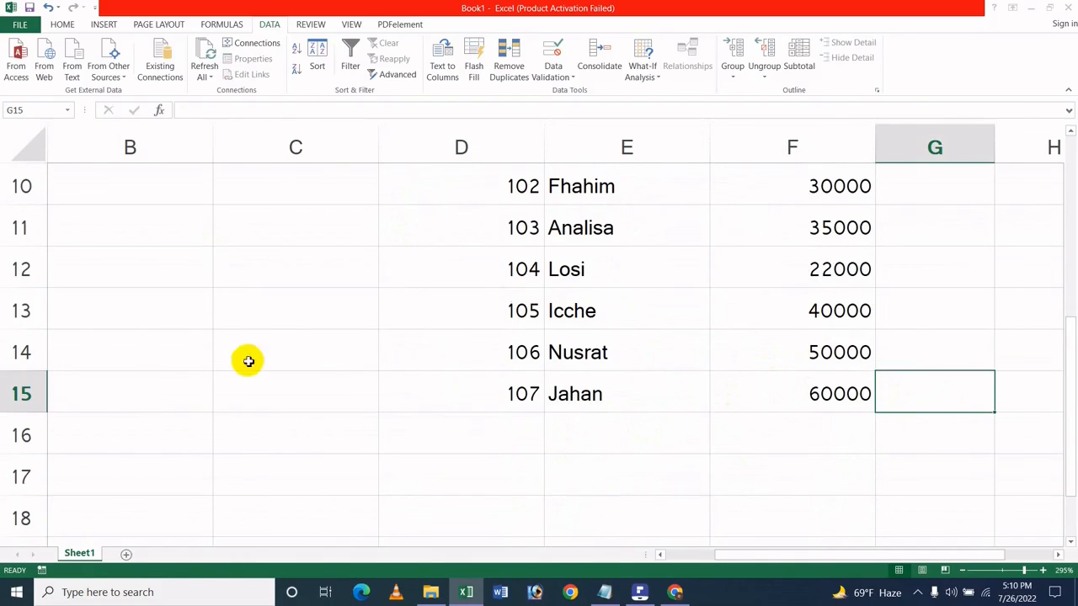
pyautogui.click(639, 592)
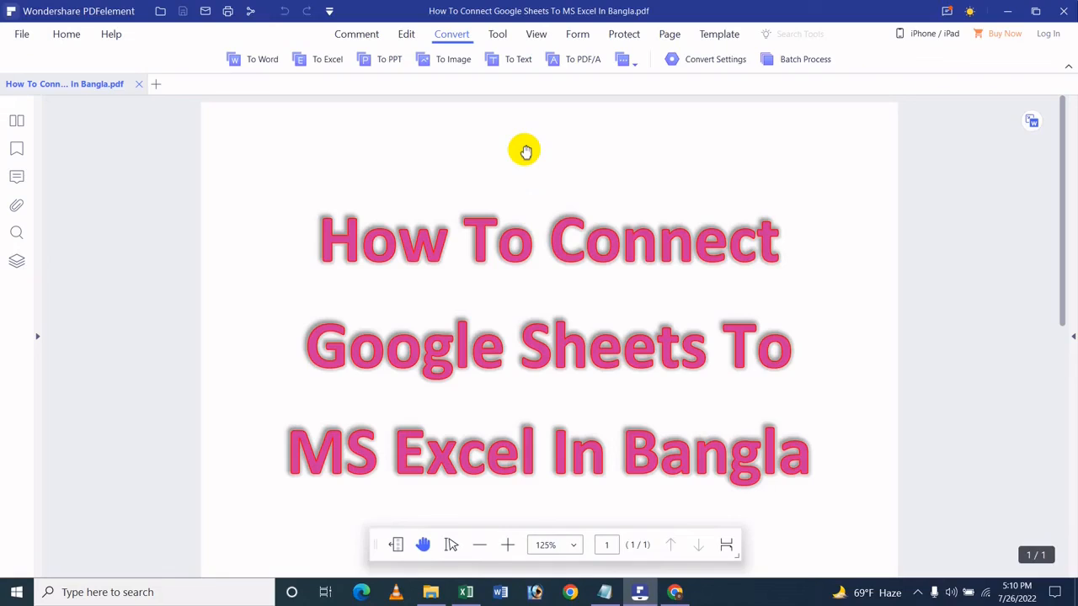